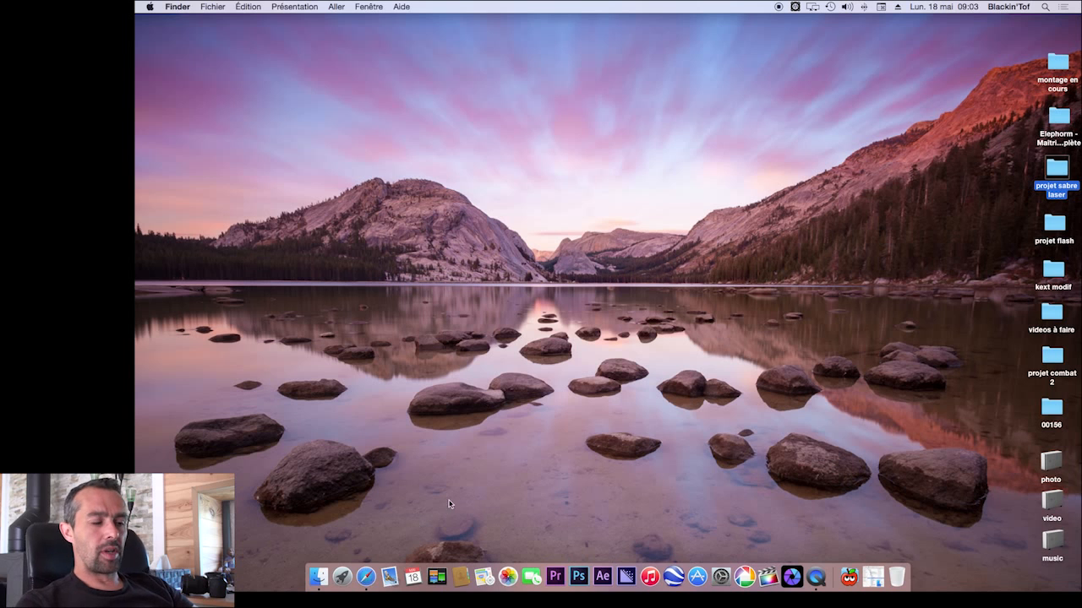
Open Safari, search the web for "light saber v2" and open Video Copilot's Light Sabers V2 tutorial page
{"action": "left_click", "coordinate": [366, 577]}
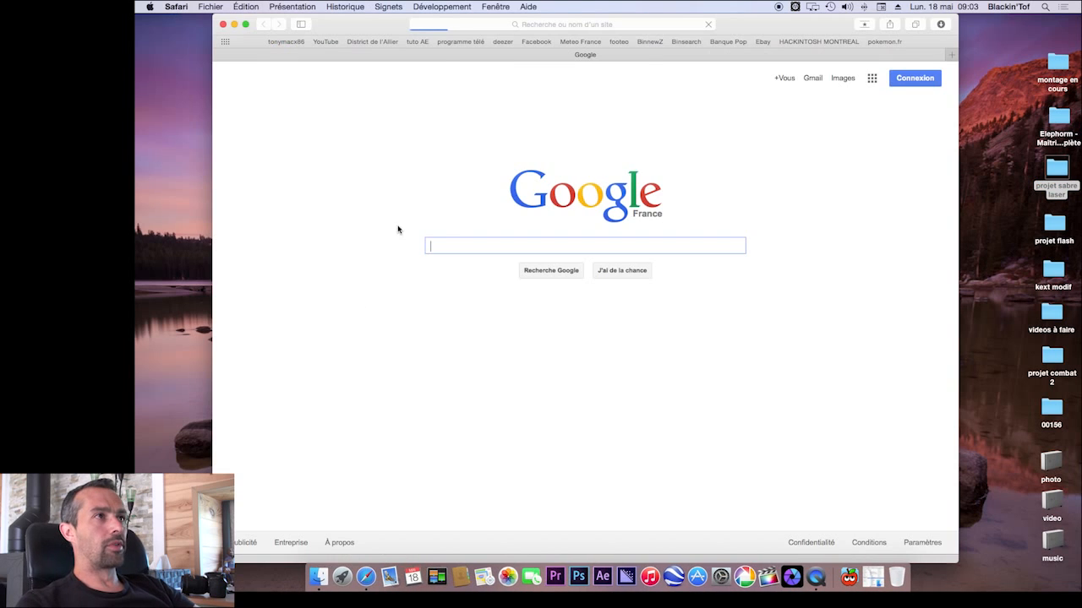
{"action": "left_click", "coordinate": [438, 25]}
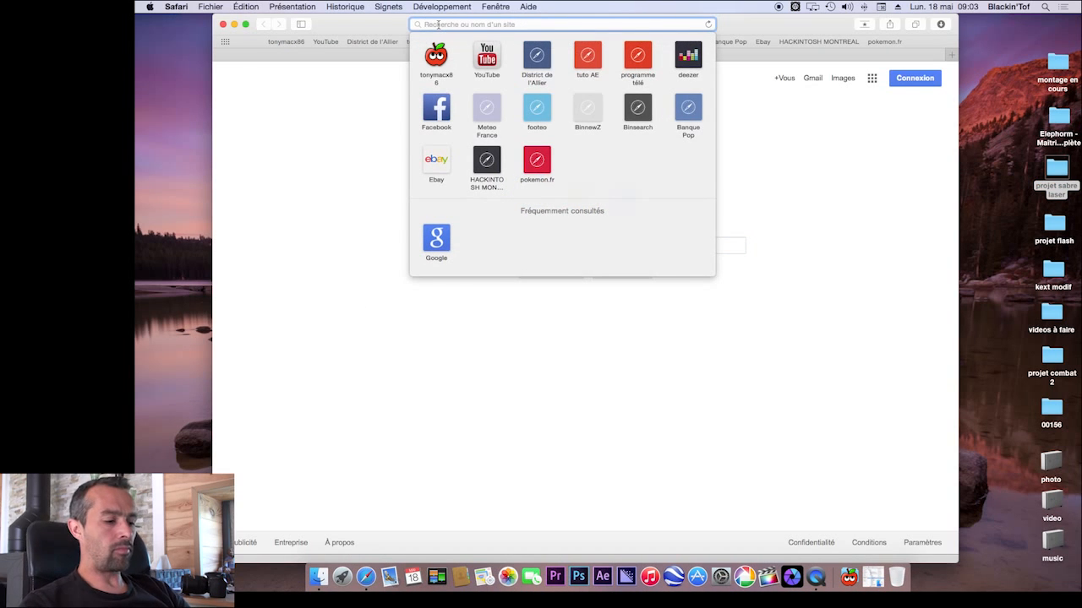
{"action": "type", "text": "light "}
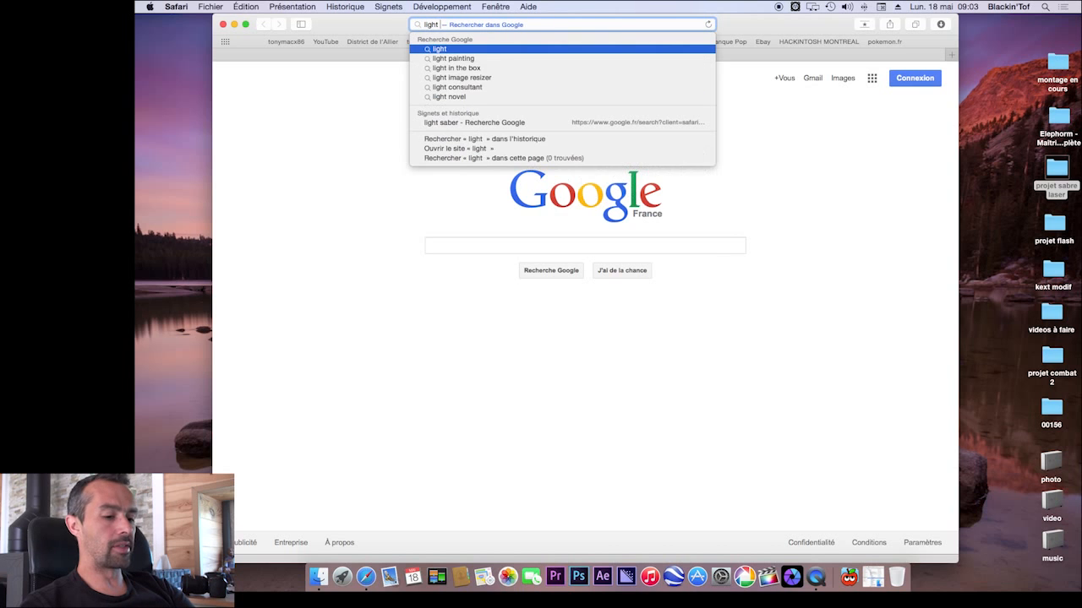
{"action": "type", "text": "saber v2"}
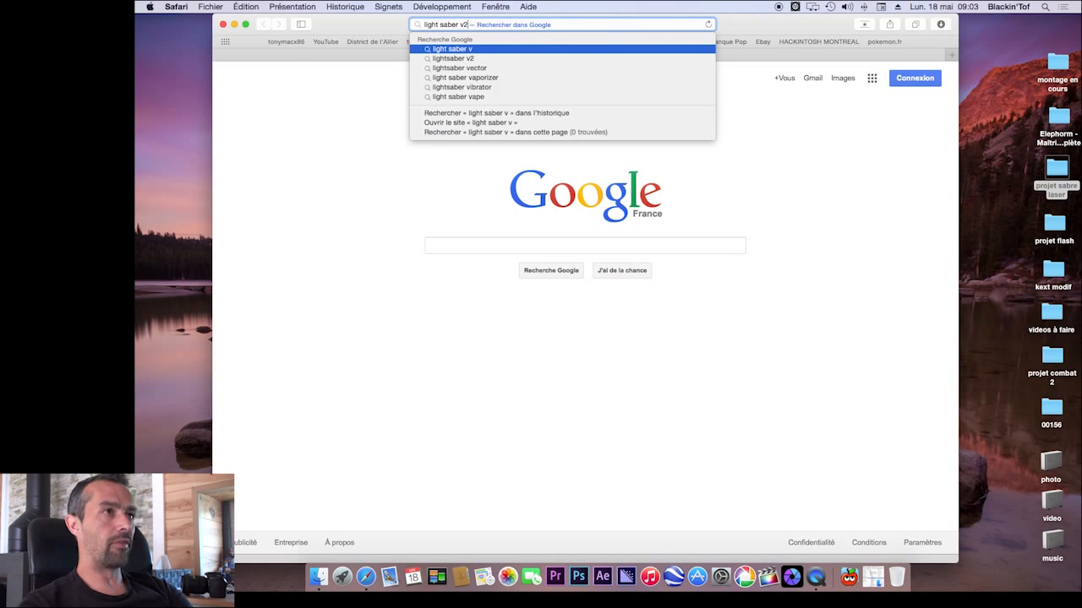
{"action": "key", "text": "Return"}
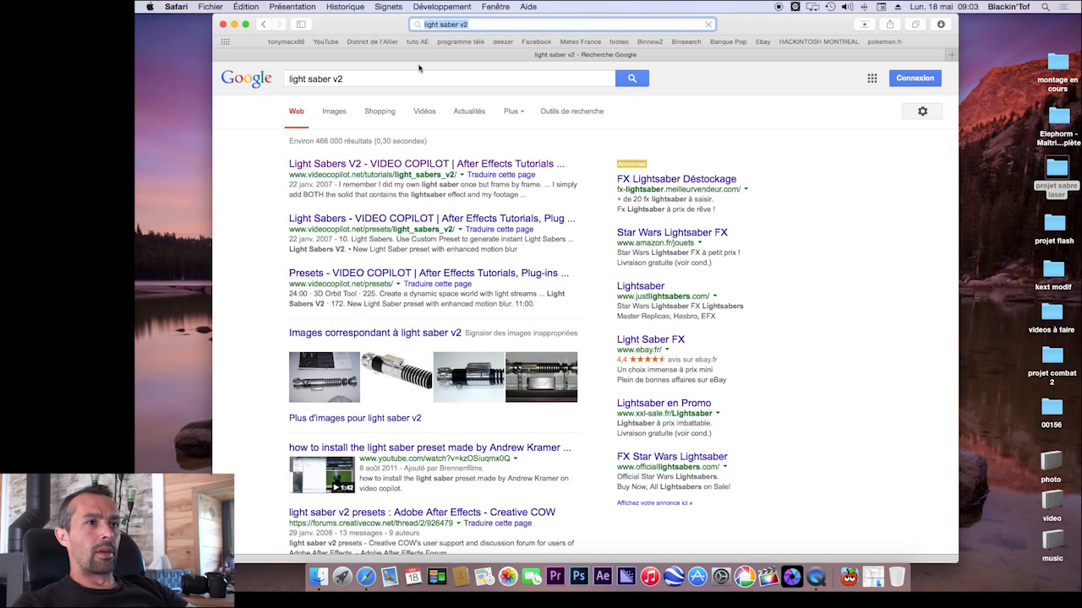
{"action": "left_click", "coordinate": [383, 167]}
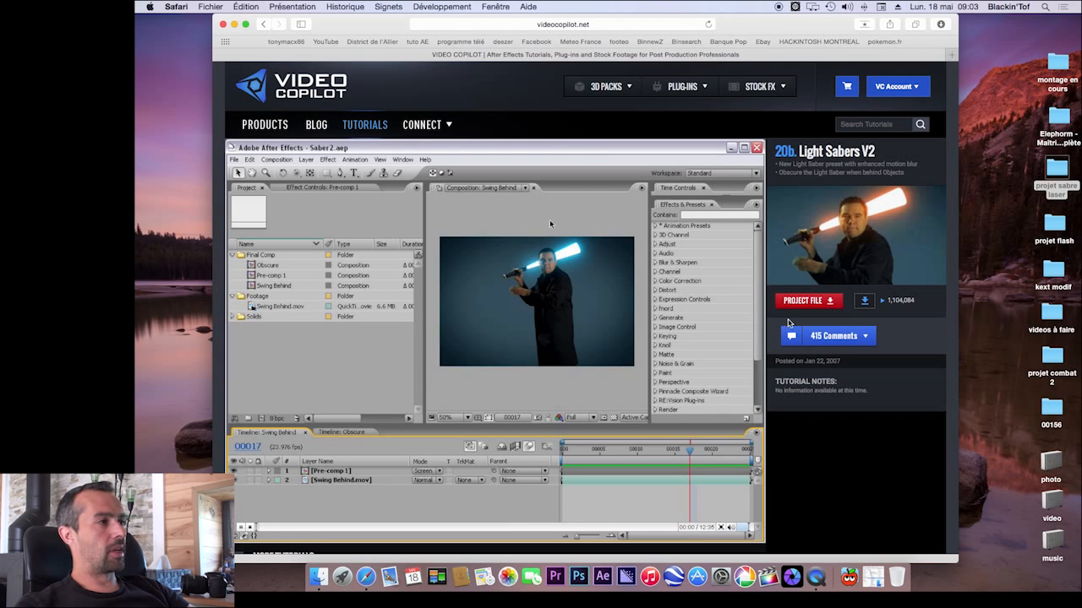
Mute the sound, download the Light Sabers V2 project file and close the browser window
{"action": "key", "text": "XF86AudioMute"}
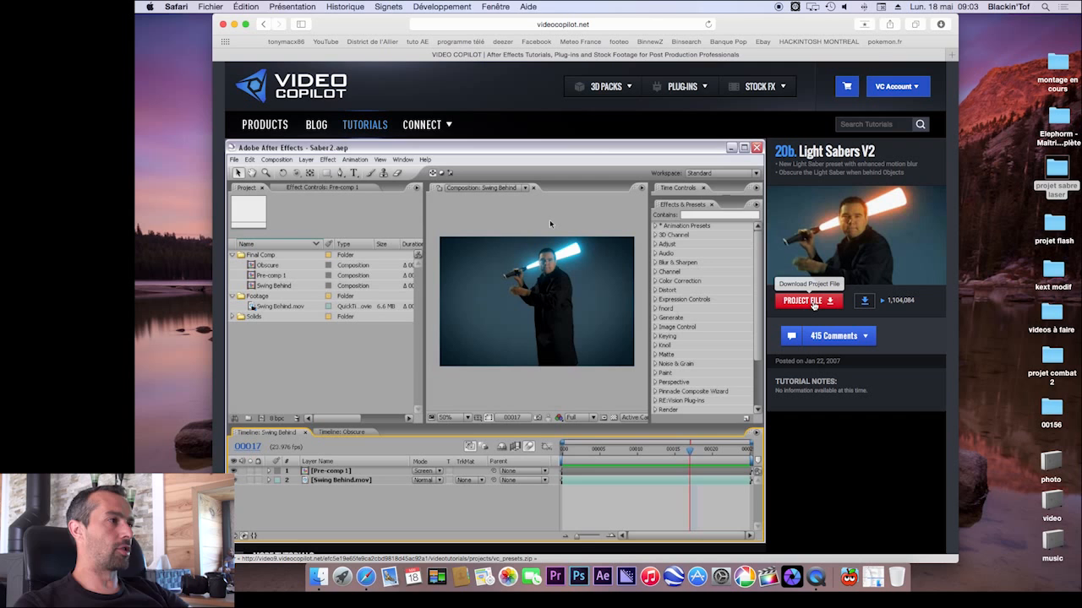
{"action": "left_click", "coordinate": [813, 304]}
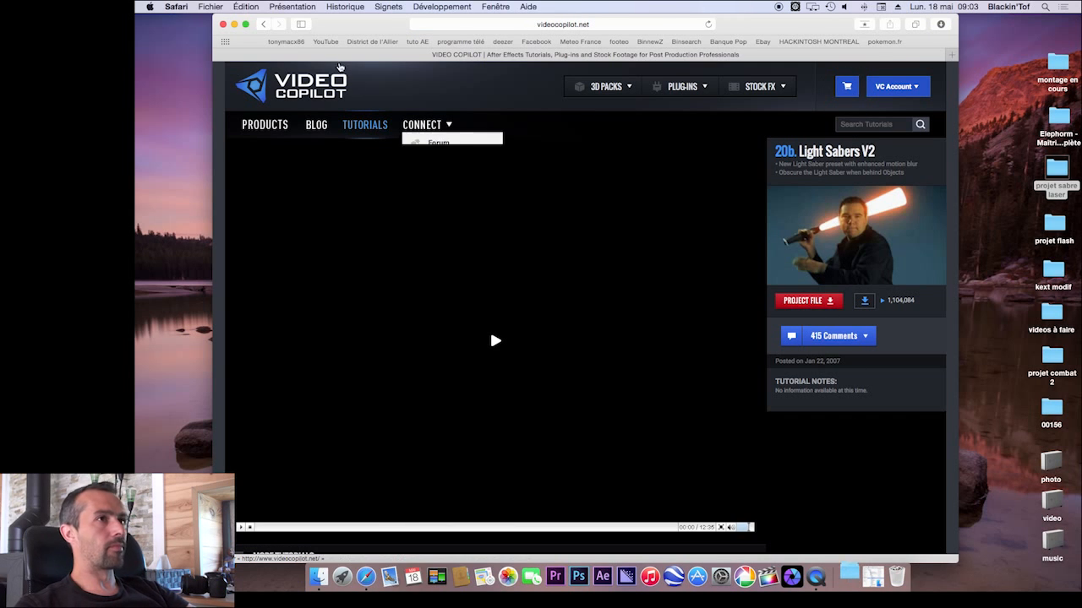
{"action": "left_click", "coordinate": [222, 25]}
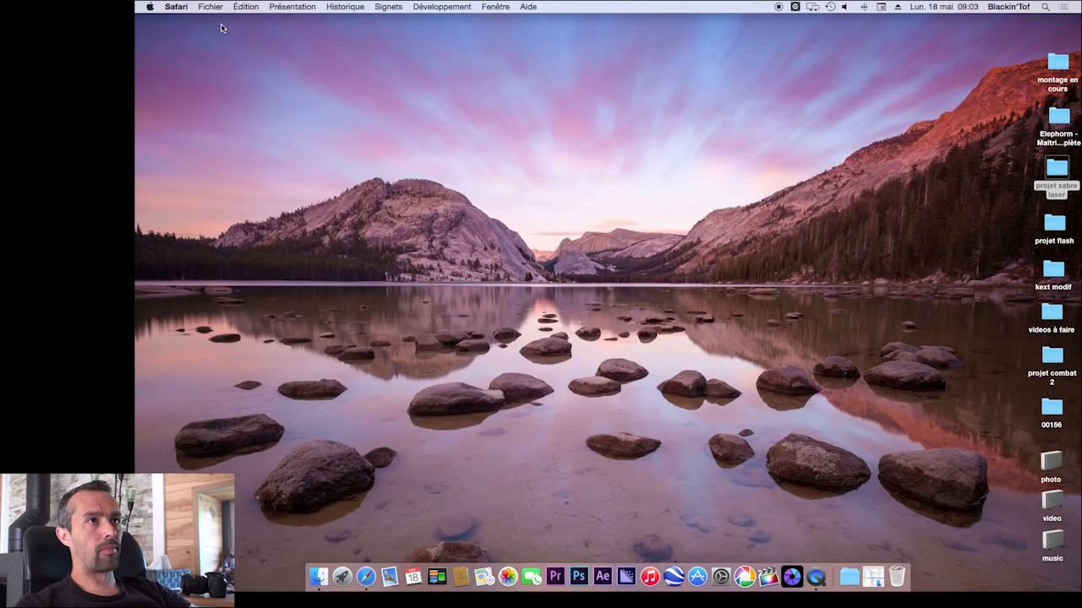
Open the downloaded Video Copilot Presets-2 folder and expand French, __-Video Copilot-__ and Light_Saber_V2 to show the preset files
{"action": "left_click", "coordinate": [849, 577]}
{"action": "left_click", "coordinate": [794, 517]}
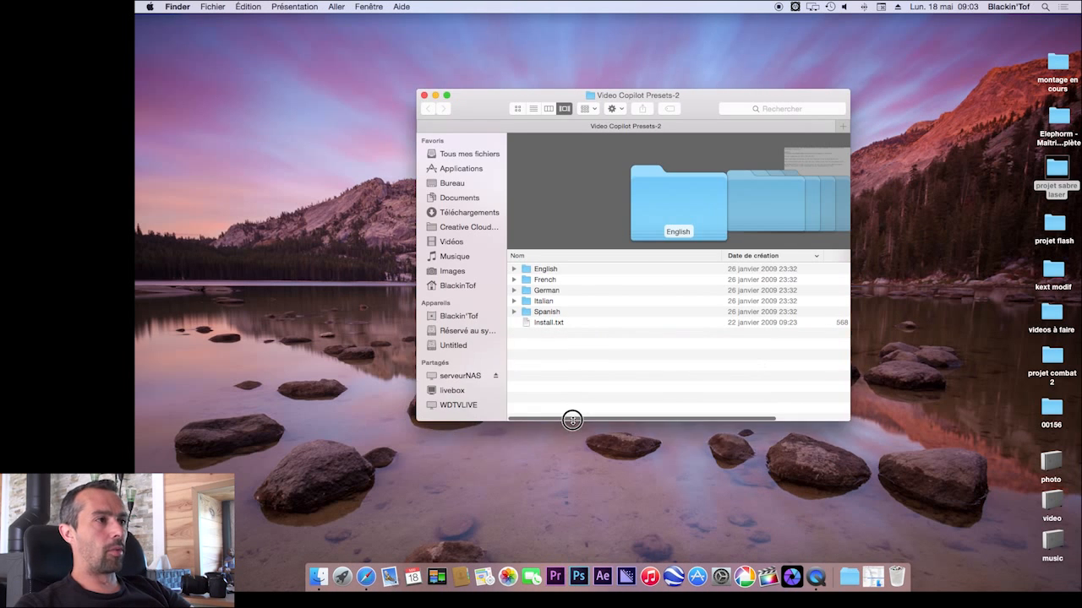
{"action": "left_click", "coordinate": [514, 280]}
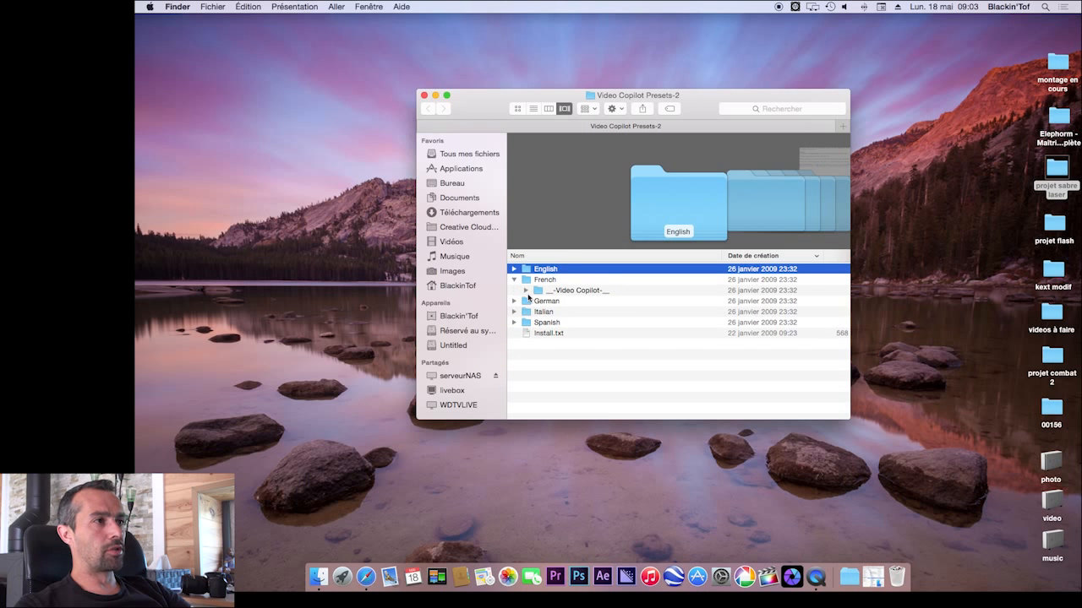
{"action": "left_click", "coordinate": [525, 291]}
{"action": "scroll", "coordinate": [630, 352], "scroll_direction": "down", "scroll_amount": 3}
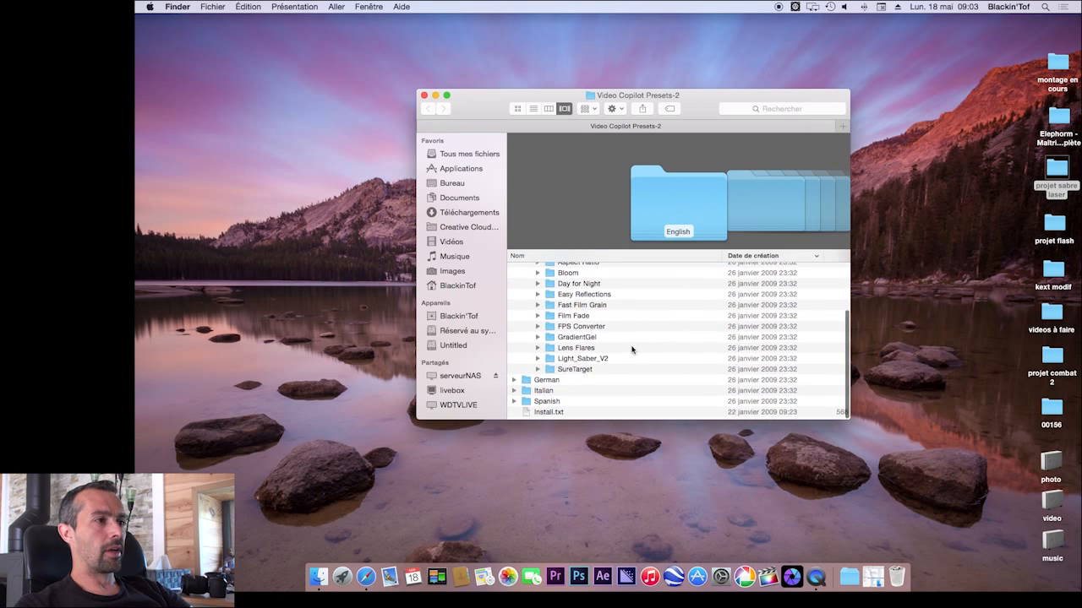
{"action": "left_click", "coordinate": [570, 363]}
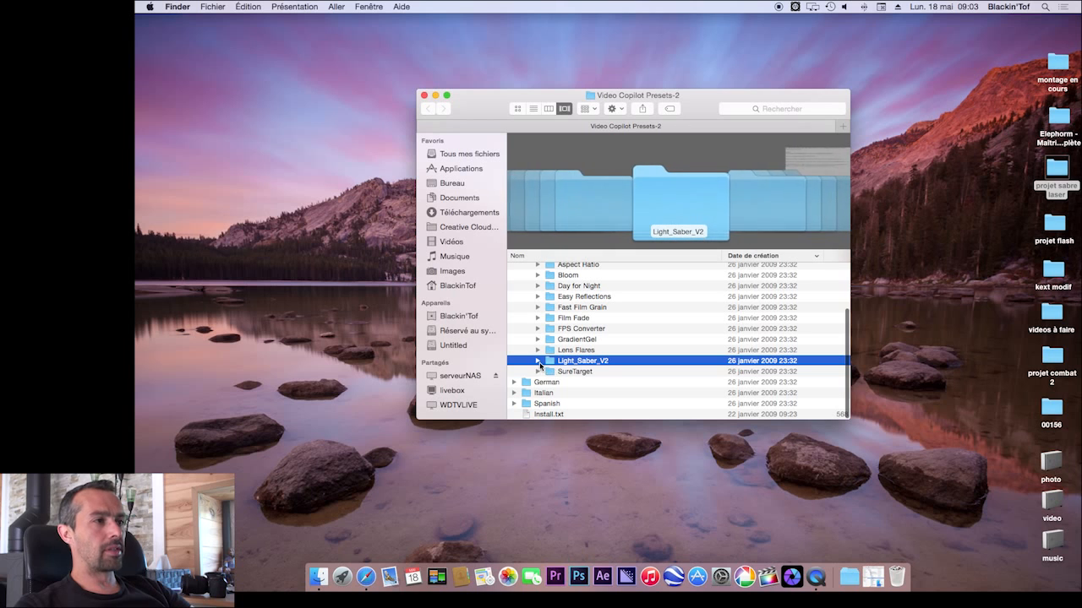
{"action": "key", "text": "Right"}
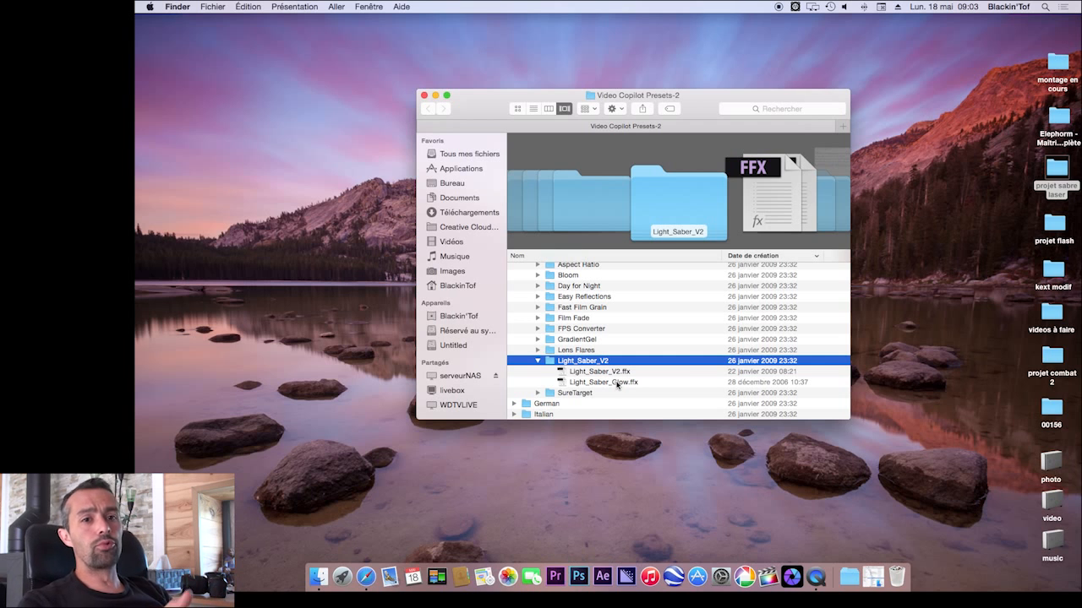
Collapse the French Light_Saber_V2 folder and copy it
{"action": "left_click", "coordinate": [538, 362]}
{"action": "right_click", "coordinate": [572, 365]}
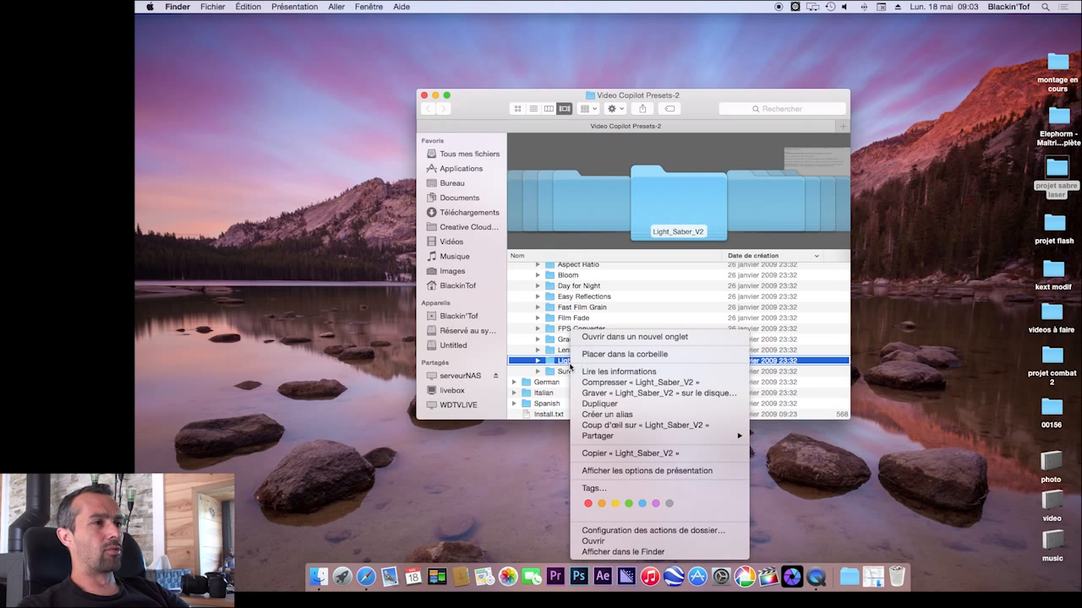
{"action": "left_click", "coordinate": [639, 454]}
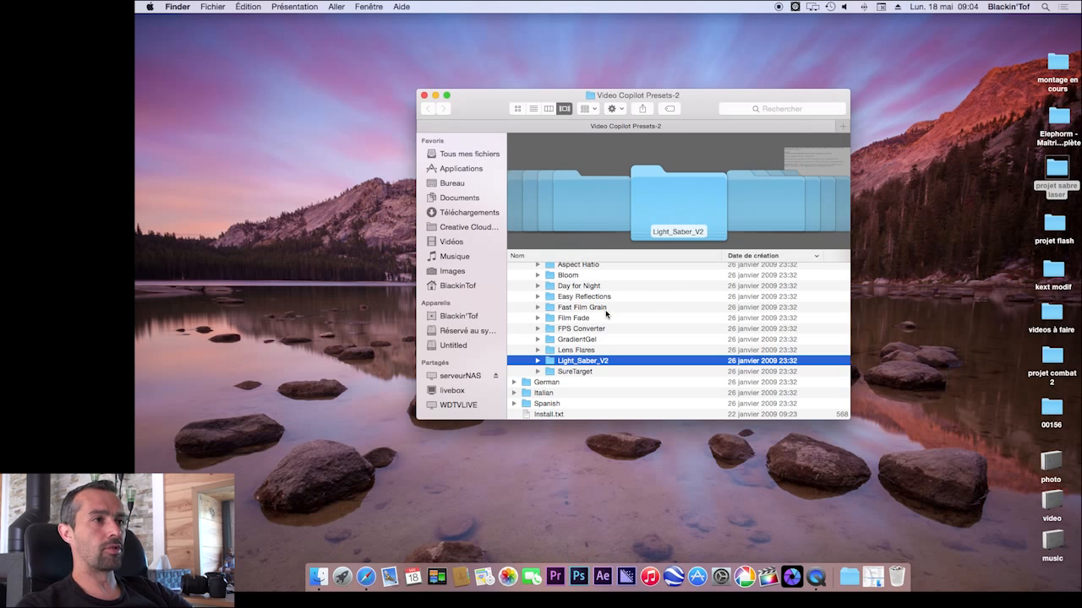
Examine the sabre laser folder inside the Adobe After Effects CC 2014 Presets folder on the Blackin'Tof computer, and close the Finder window
{"action": "left_click", "coordinate": [469, 319]}
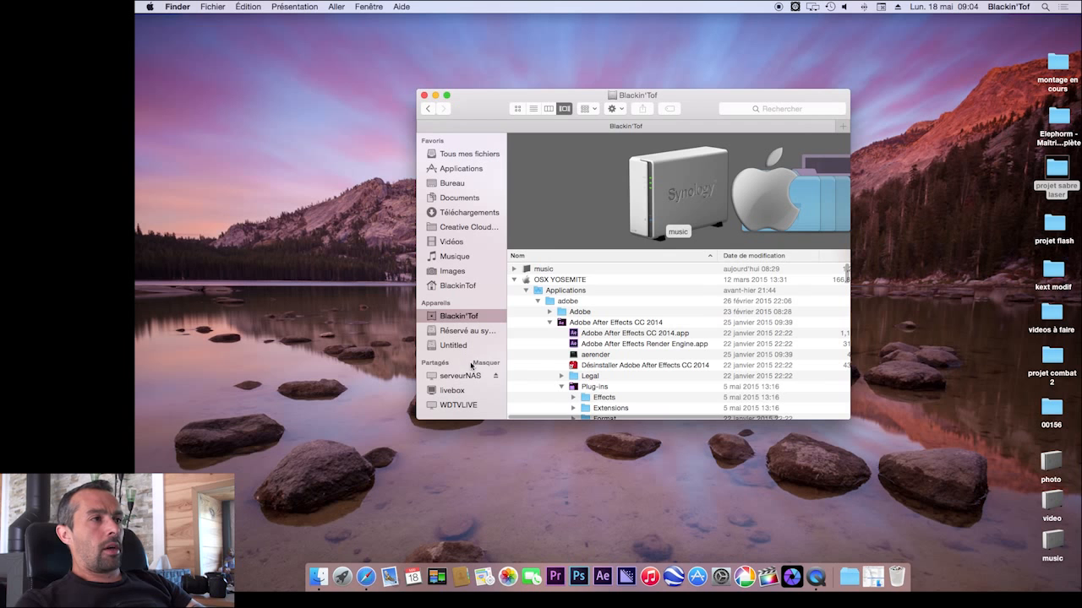
{"action": "left_click", "coordinate": [447, 95]}
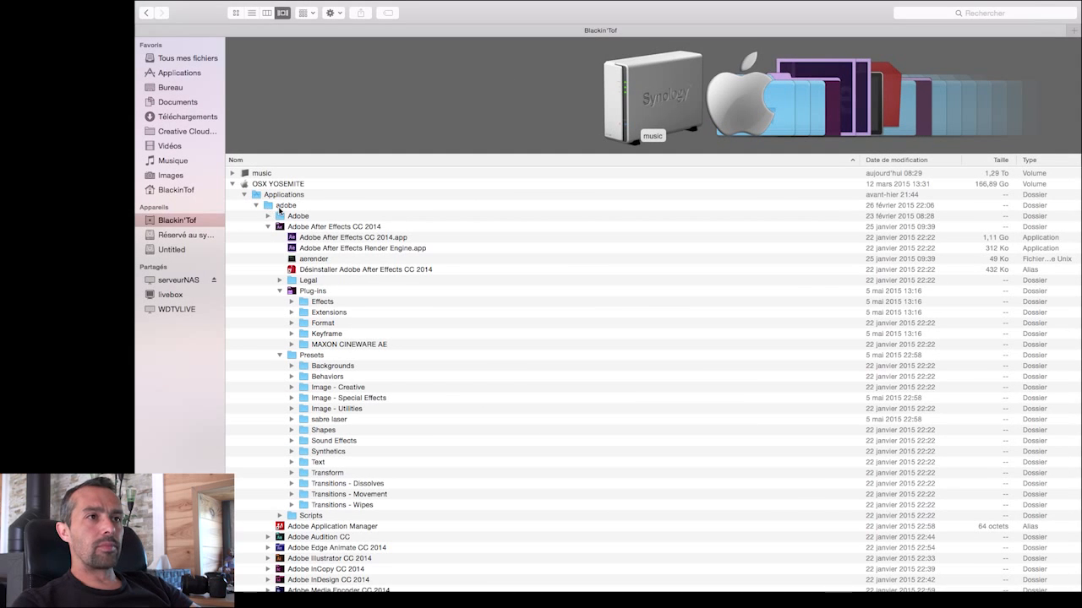
{"action": "left_click", "coordinate": [319, 359]}
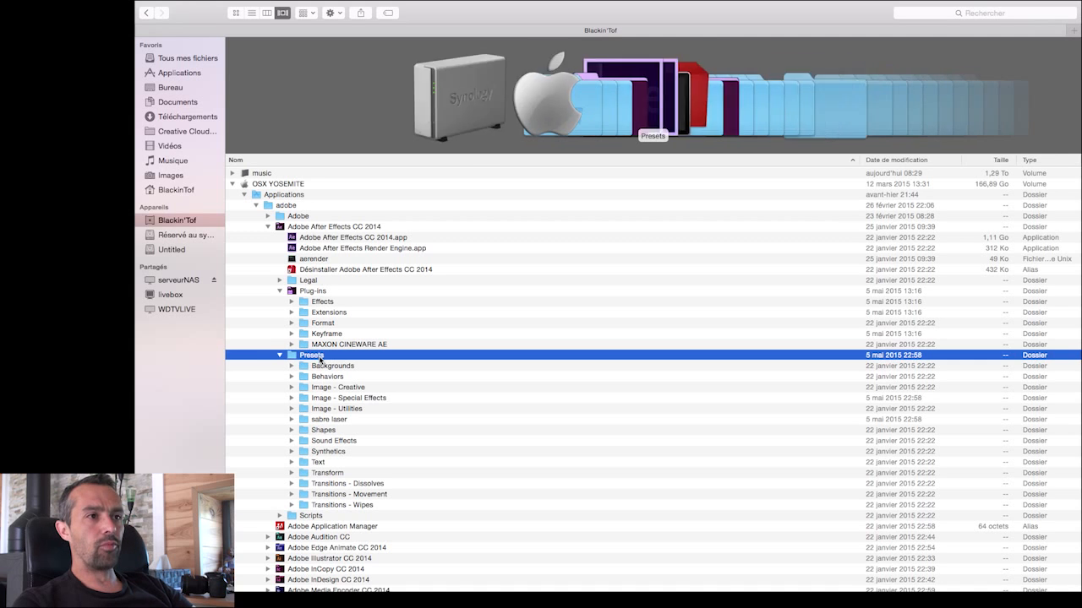
{"action": "left_click", "coordinate": [319, 421]}
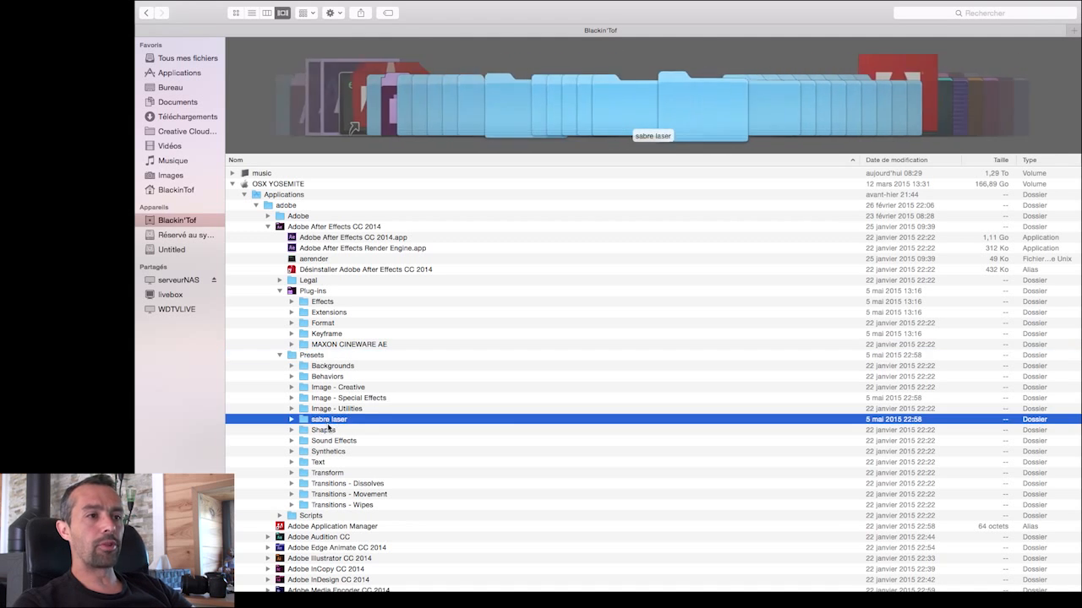
{"action": "left_click", "coordinate": [291, 420]}
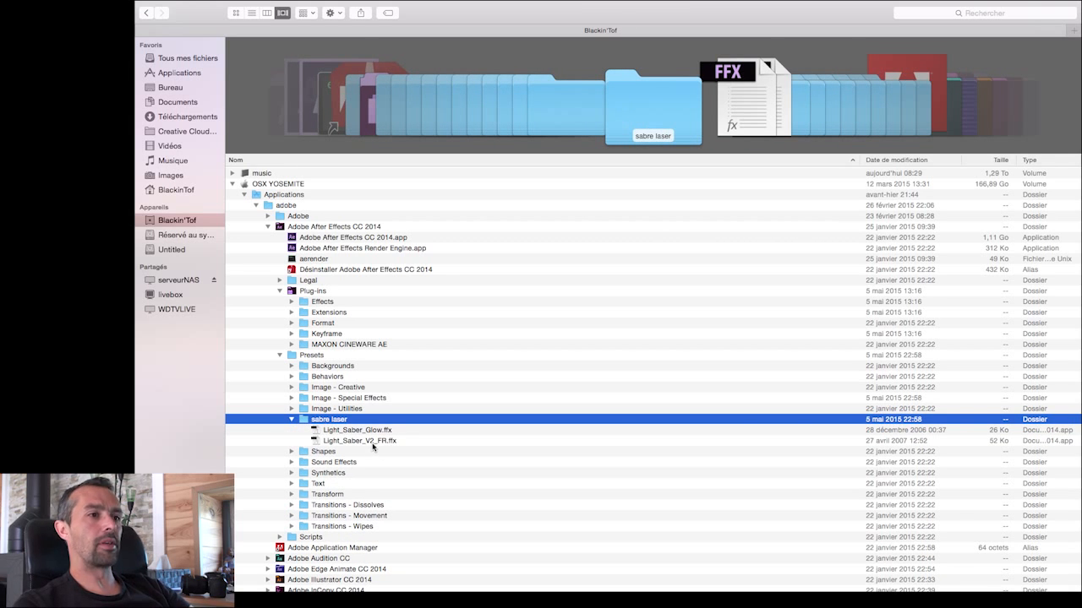
{"action": "left_click", "coordinate": [145, 13]}
{"action": "mouse_move", "coordinate": [238, 3]}
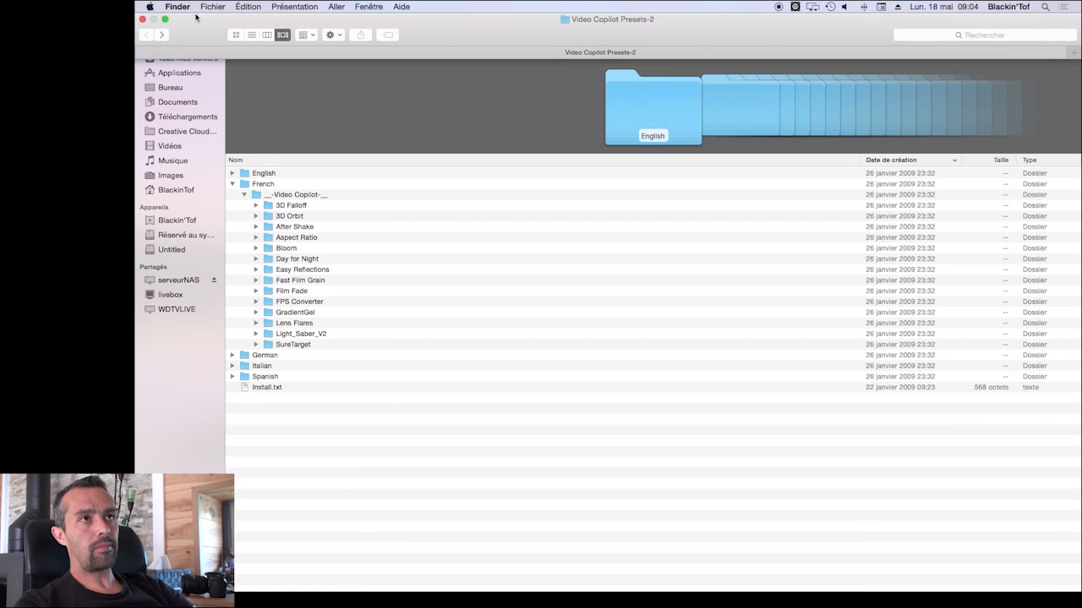
{"action": "left_click", "coordinate": [143, 19]}
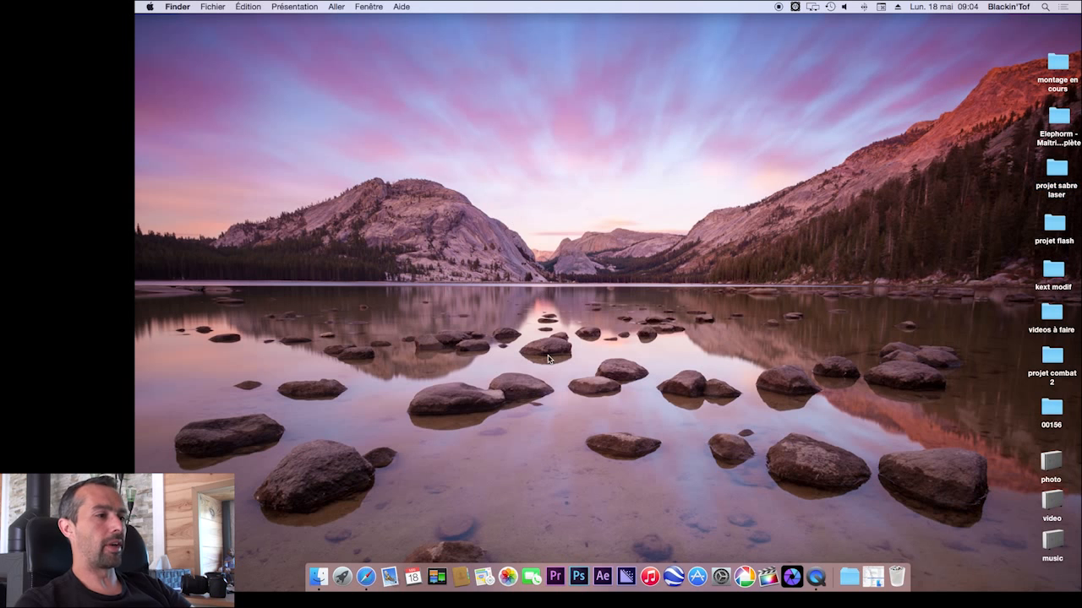
Launch After Effects and check the sabre laser folder under Animations prédéfinies, collapsing the preset list again
{"action": "left_click", "coordinate": [601, 577]}
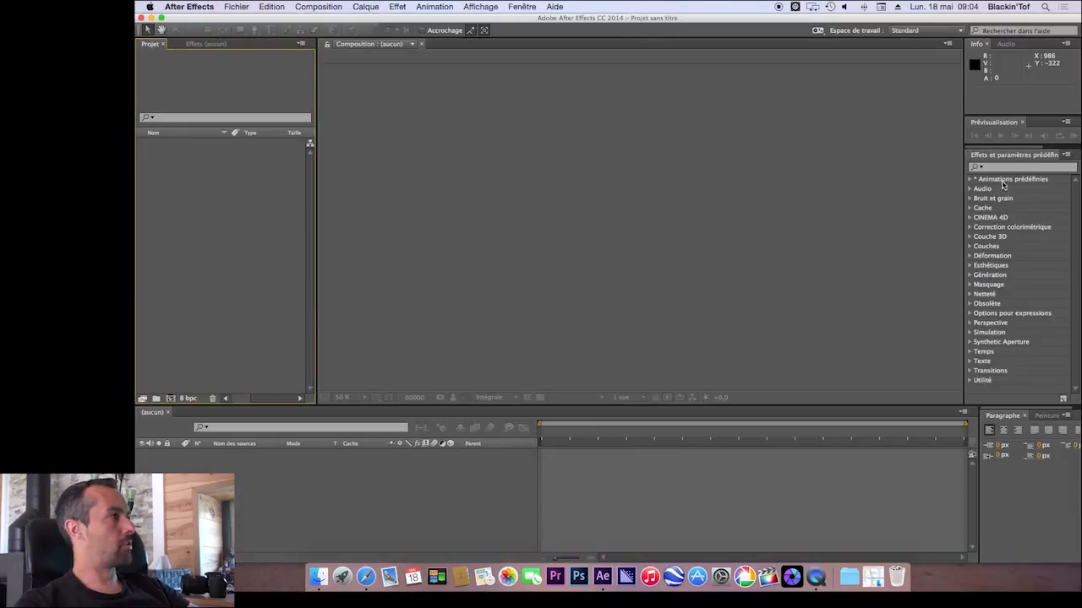
{"action": "left_click", "coordinate": [971, 186]}
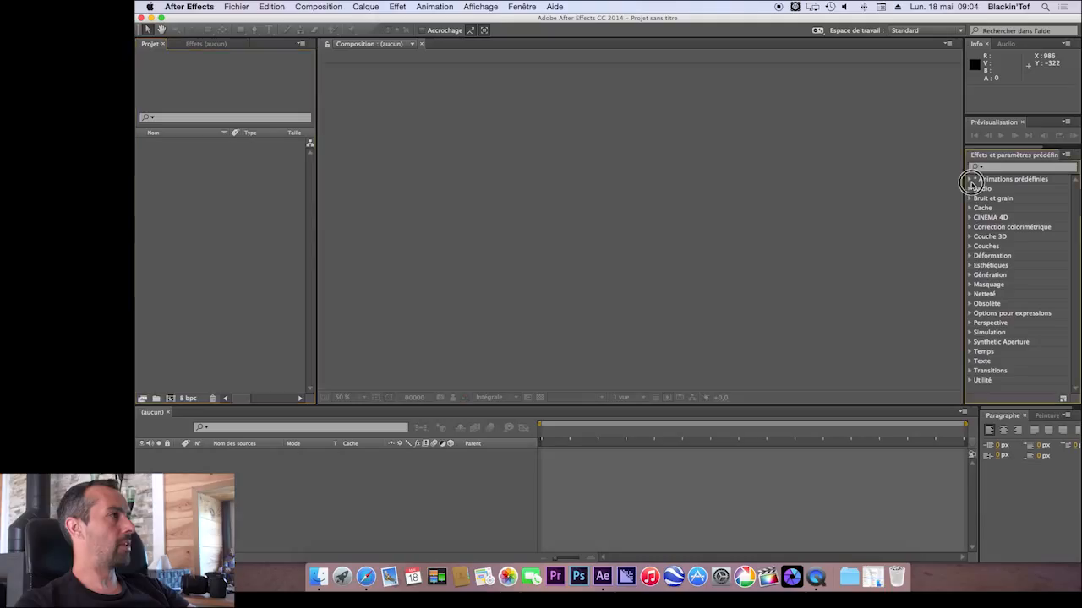
{"action": "left_click", "coordinate": [970, 179]}
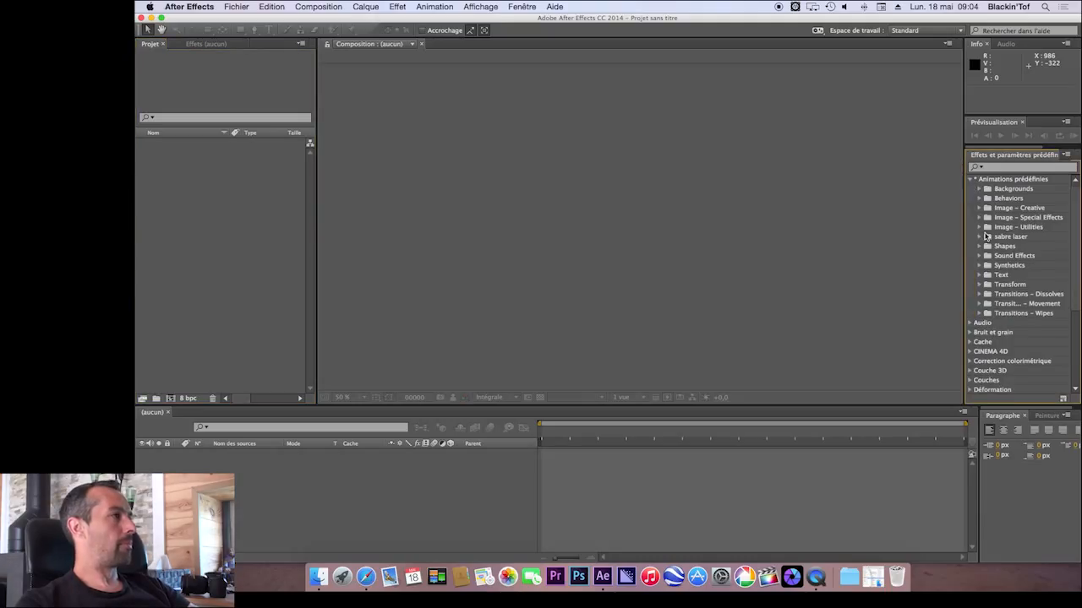
{"action": "left_click", "coordinate": [980, 240]}
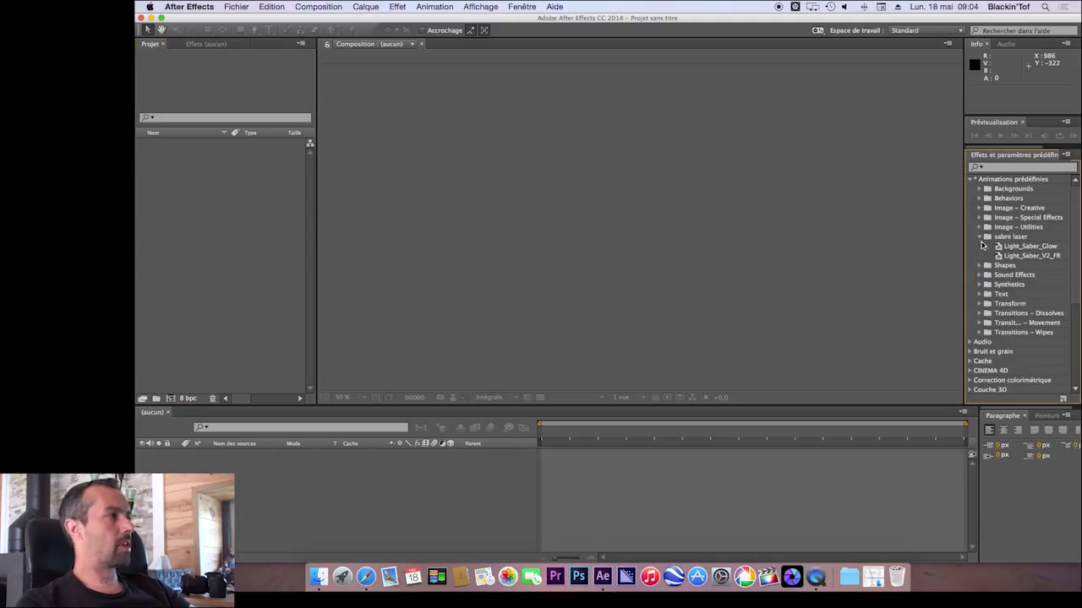
{"action": "left_click", "coordinate": [970, 180]}
Import rush.MOV from the projet sabre laser folder and create a new composition from the clip
{"action": "left_click", "coordinate": [461, 185]}
{"action": "double_click", "coordinate": [215, 247]}
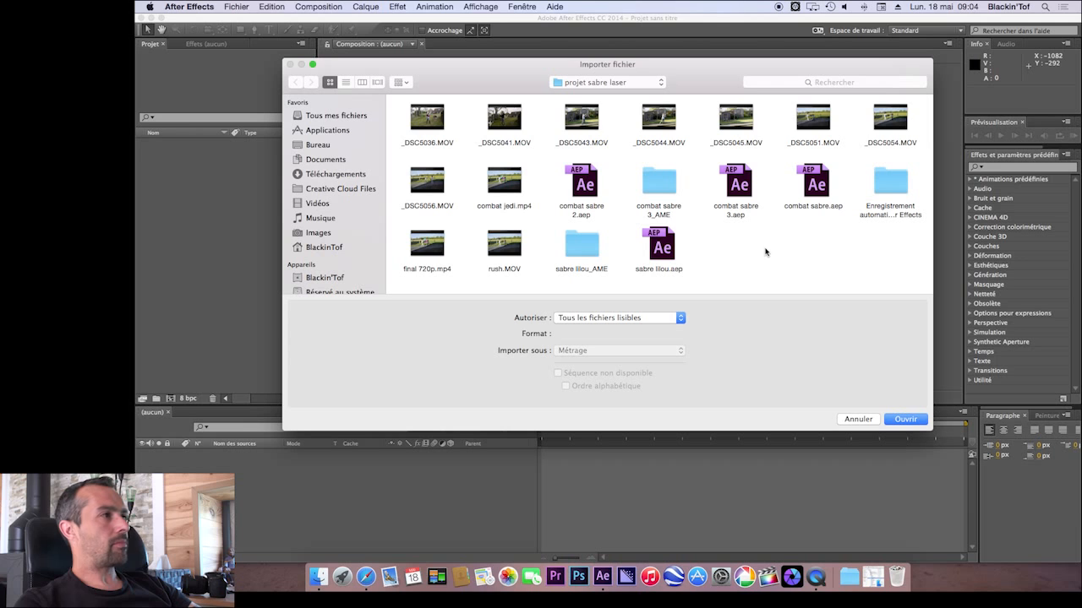
{"action": "double_click", "coordinate": [492, 247]}
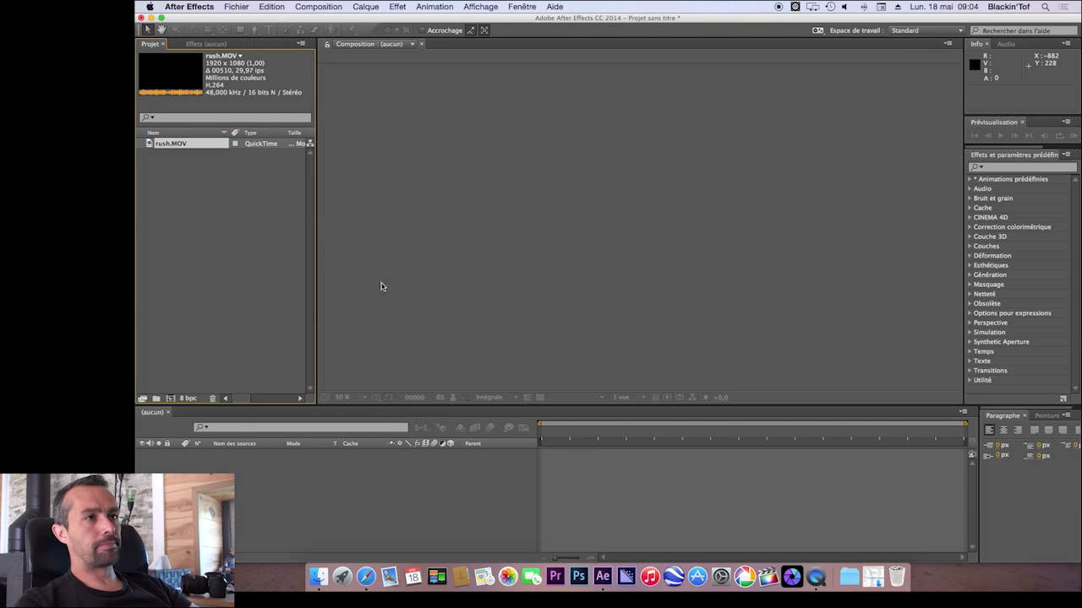
{"action": "left_click_drag", "start_coordinate": [192, 150], "coordinate": [169, 398]}
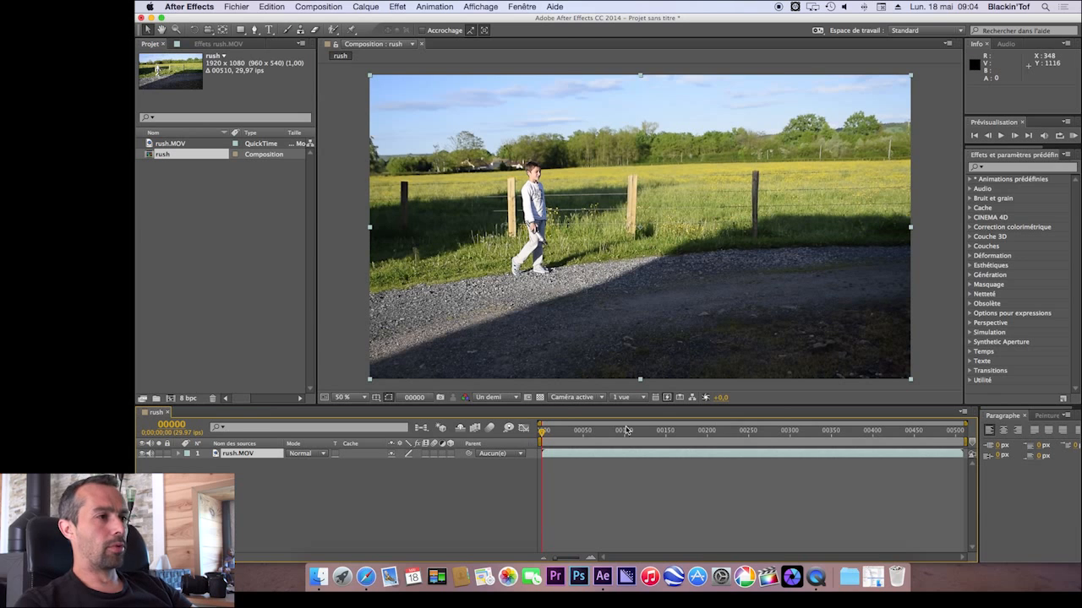
Scrub through the rush composition from the start to frame 451 to review the saber fight footage
{"action": "left_click_drag", "start_coordinate": [543, 435], "coordinate": [703, 437]}
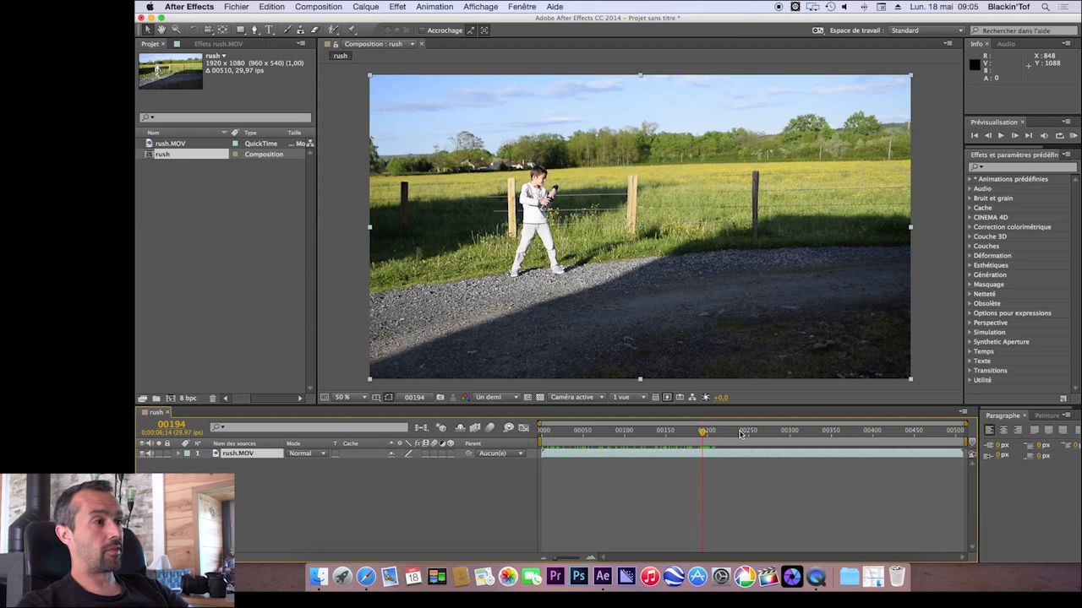
{"action": "left_click_drag", "start_coordinate": [703, 435], "coordinate": [719, 435]}
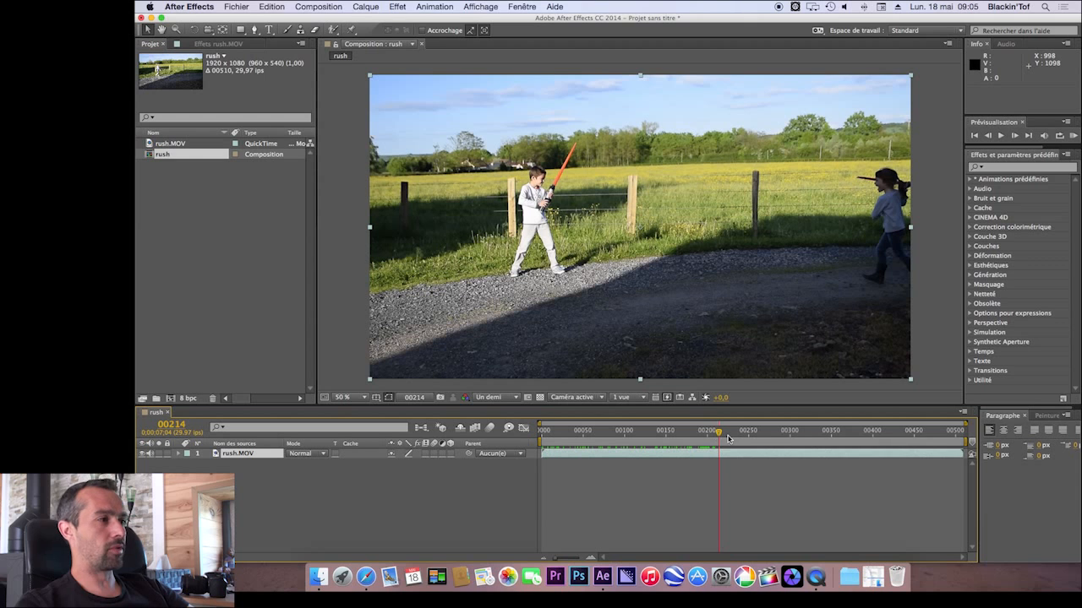
{"action": "left_click_drag", "start_coordinate": [721, 435], "coordinate": [732, 434]}
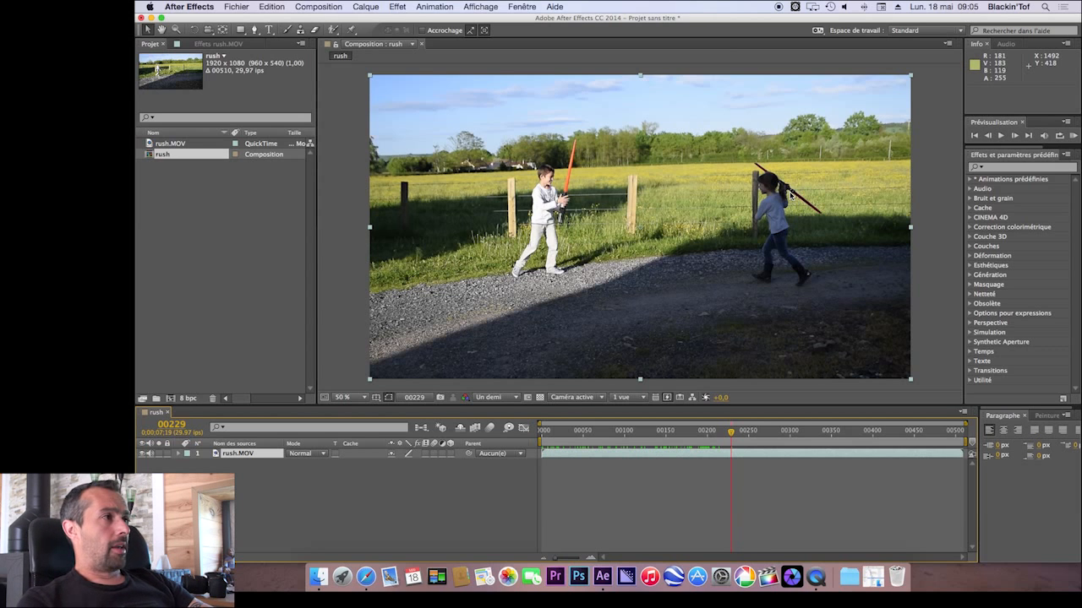
{"action": "left_click_drag", "start_coordinate": [734, 436], "coordinate": [880, 436]}
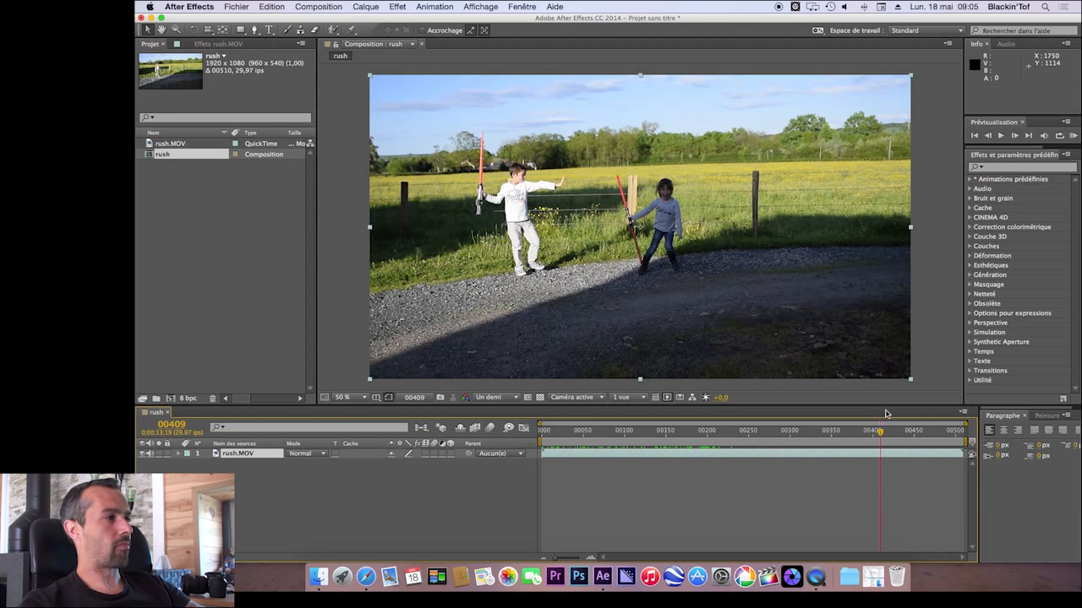
{"action": "left_click_drag", "start_coordinate": [880, 434], "coordinate": [914, 441]}
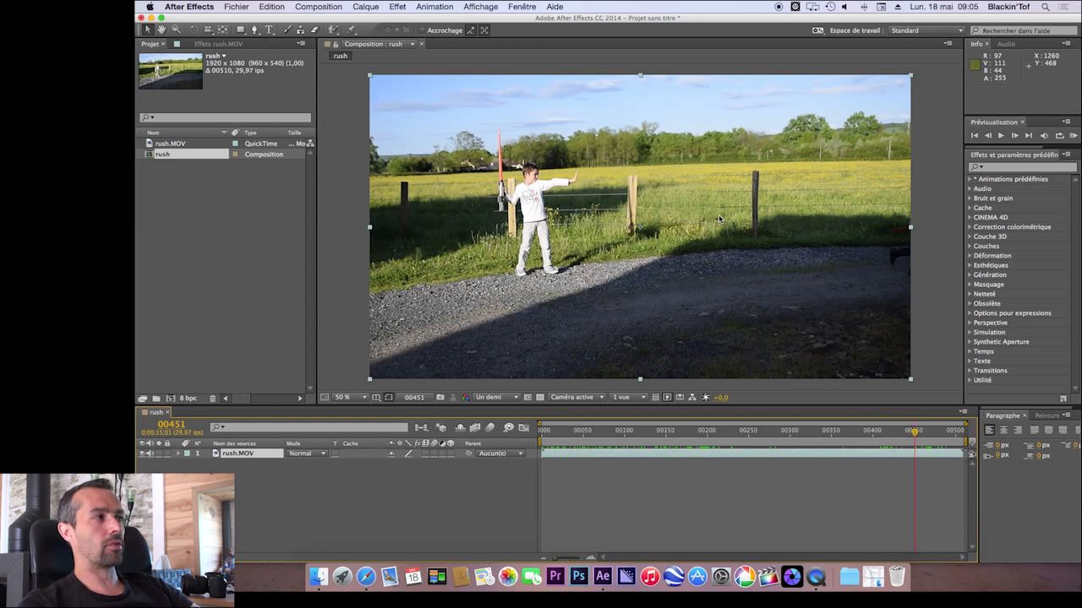
Start the rush composition's work area at about frame 100, limit the visible timeline to frames 53–510, and move to frame 196
{"action": "left_click_drag", "start_coordinate": [913, 432], "coordinate": [626, 435]}
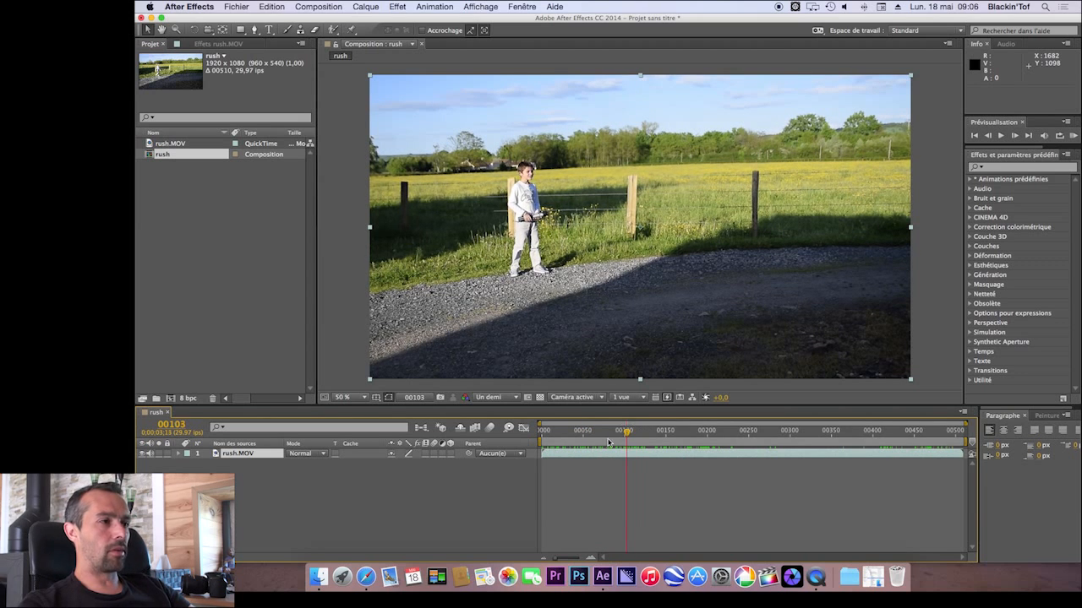
{"action": "left_click_drag", "start_coordinate": [541, 440], "coordinate": [625, 441]}
{"action": "left_click_drag", "start_coordinate": [541, 424], "coordinate": [674, 435]}
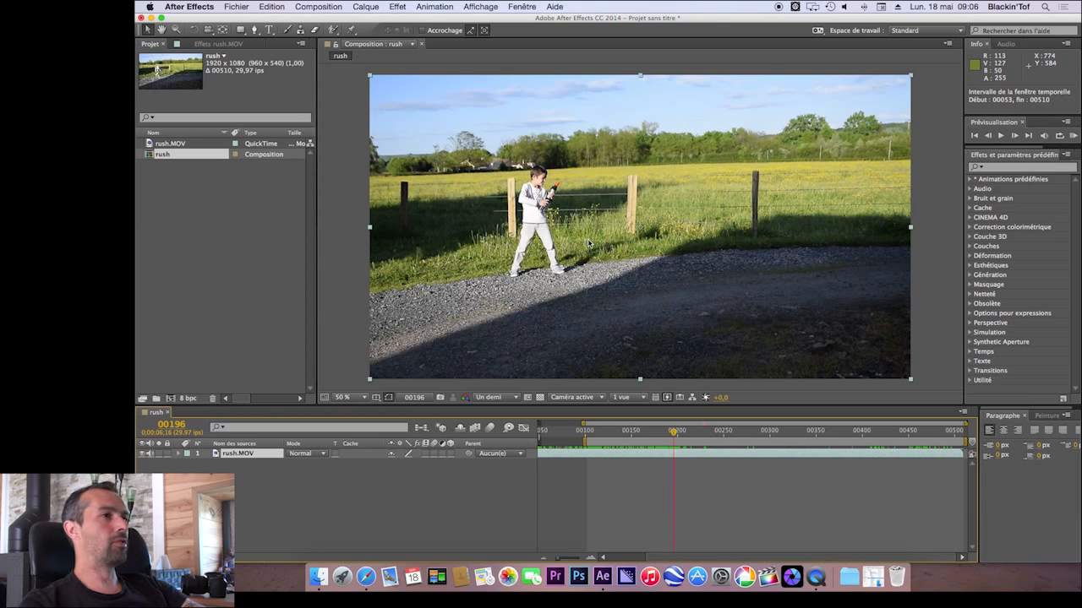
Create a composition-sized solid named "sabre laser 1" above the rush.MOV layer
{"action": "left_click", "coordinate": [391, 499]}
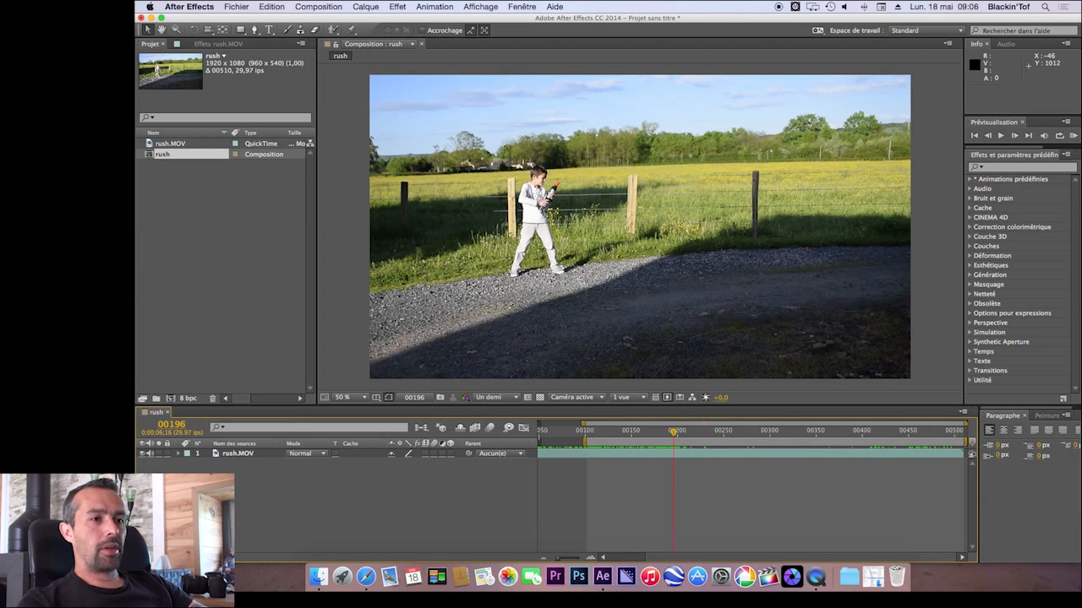
{"action": "right_click", "coordinate": [293, 485]}
{"action": "mouse_move", "coordinate": [363, 448]}
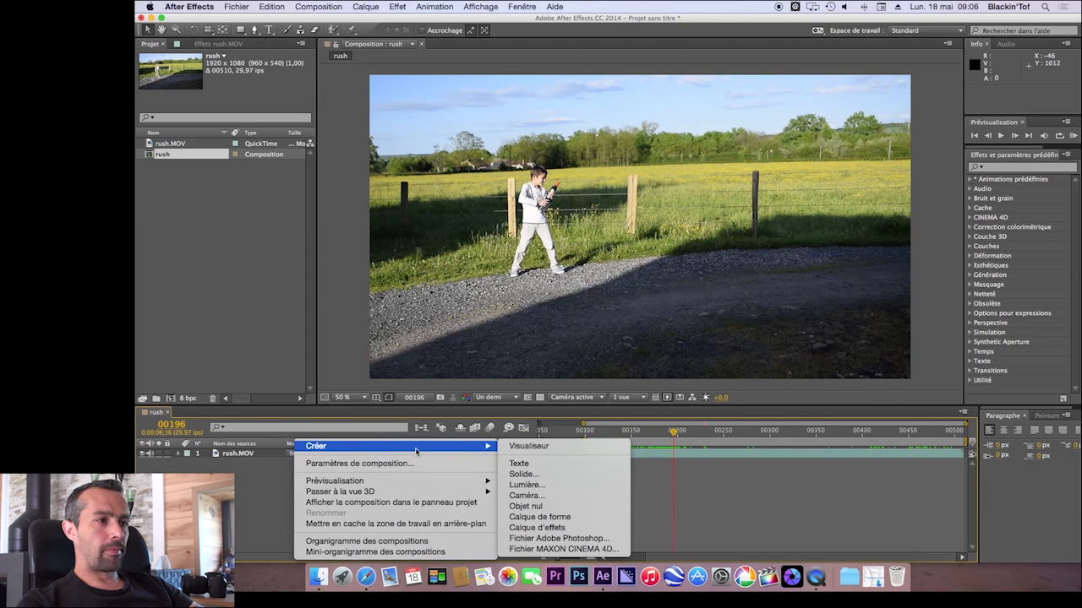
{"action": "left_click", "coordinate": [526, 474]}
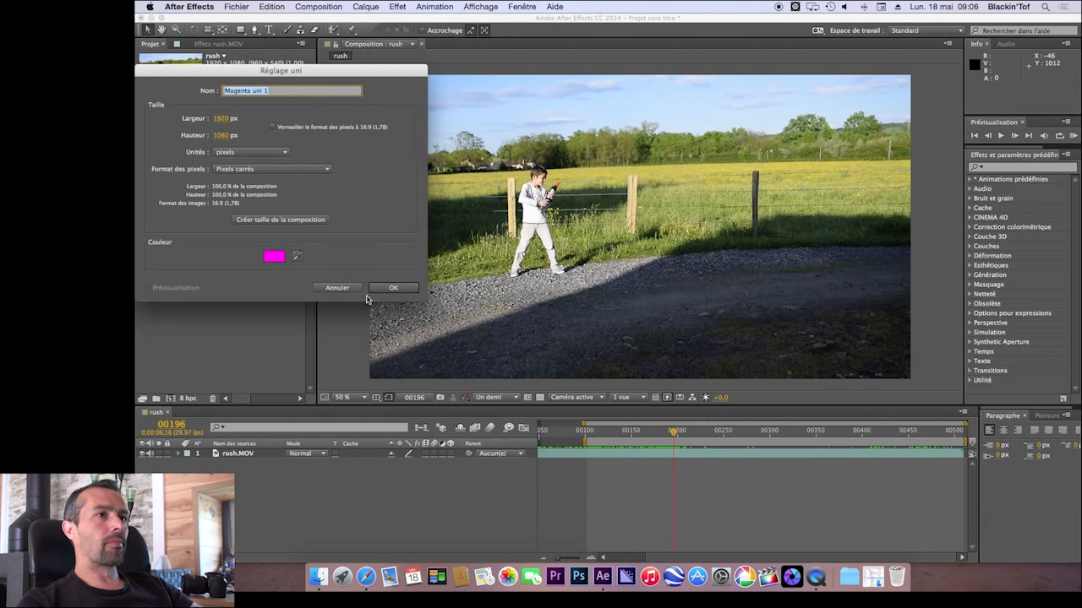
{"action": "left_click_drag", "start_coordinate": [408, 74], "coordinate": [633, 87]}
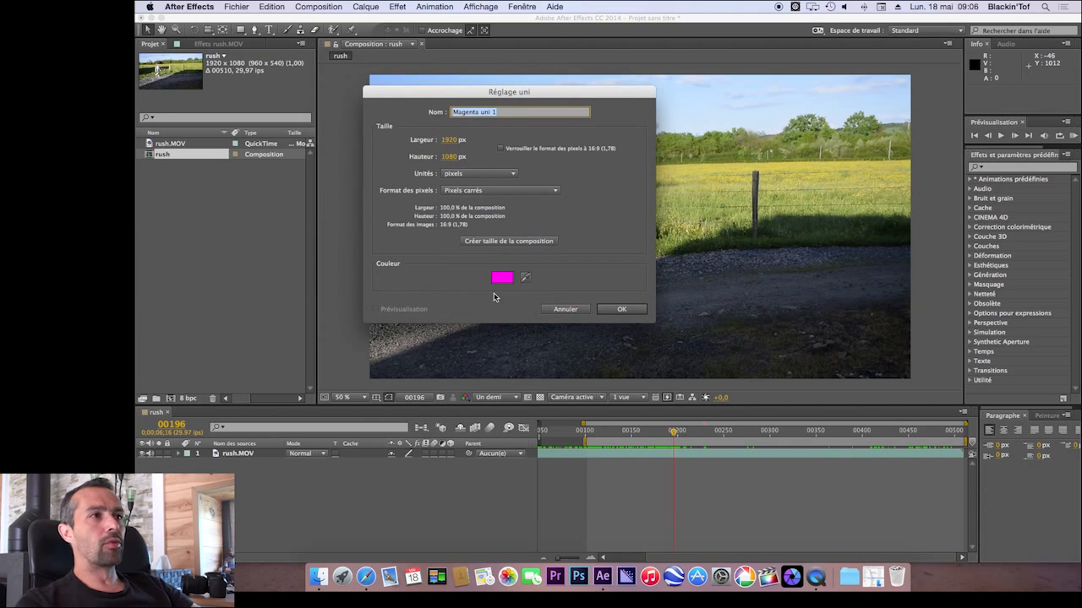
{"action": "left_click", "coordinate": [495, 243]}
{"action": "left_click", "coordinate": [505, 115]}
{"action": "type", "text": "e laser"}
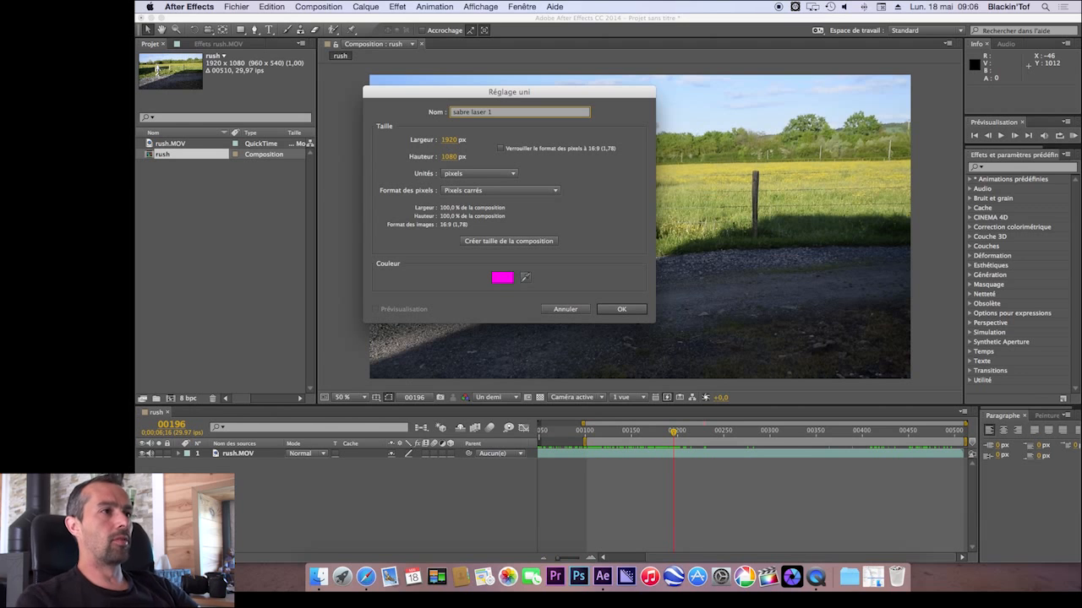
{"action": "left_click", "coordinate": [619, 310]}
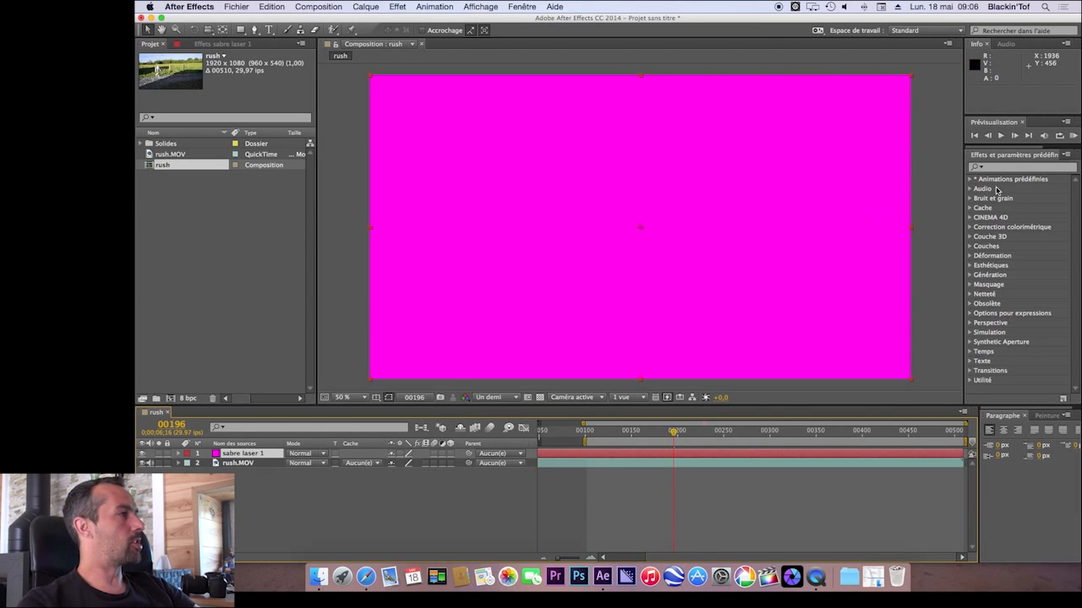
Apply the Light_Saber_V2_FR preset from the sabre laser folder to the sabre laser 1 solid
{"action": "left_click", "coordinate": [970, 179]}
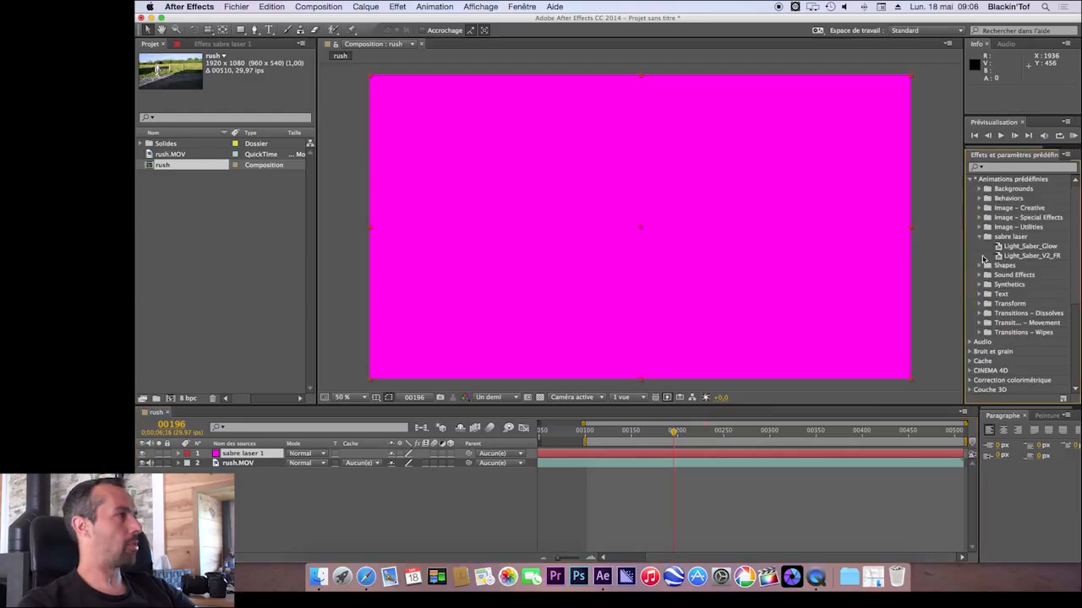
{"action": "left_click", "coordinate": [1030, 256]}
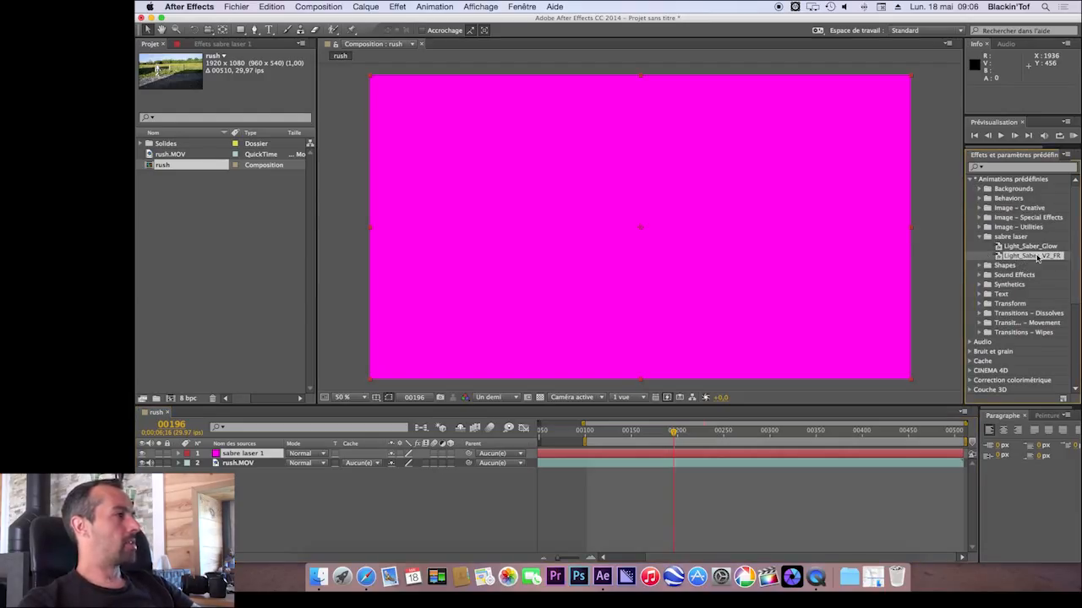
{"action": "left_click_drag", "start_coordinate": [1041, 259], "coordinate": [629, 241]}
{"action": "left_click", "coordinate": [769, 336]}
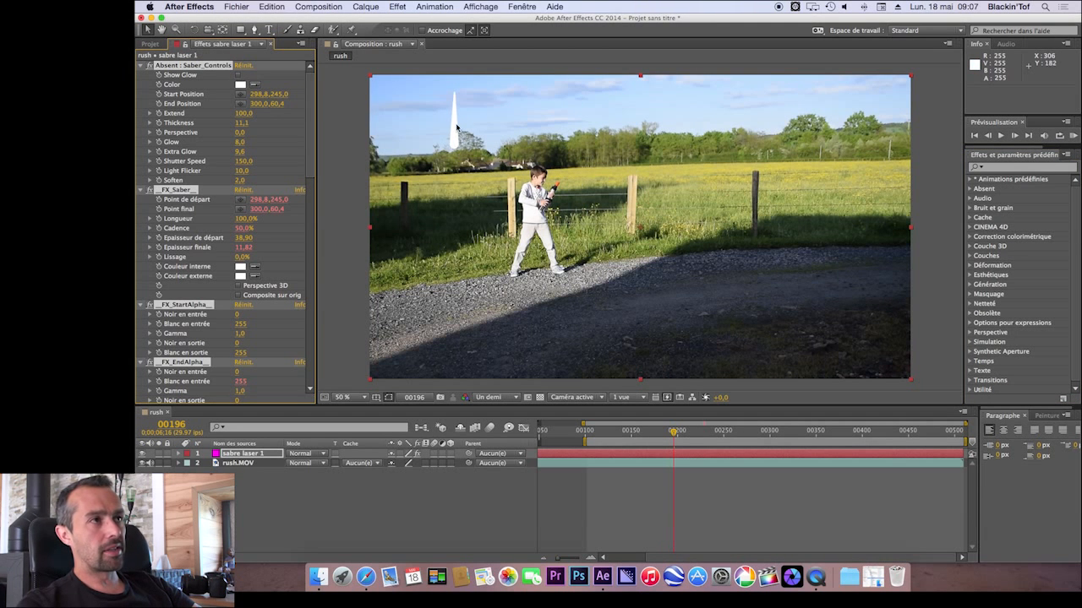
Review the saber effect parameters, set the __FX_Saber__ Epaisseur de départ to 18, and set the saber control's Thickness to 14.9
{"action": "left_click", "coordinate": [453, 139]}
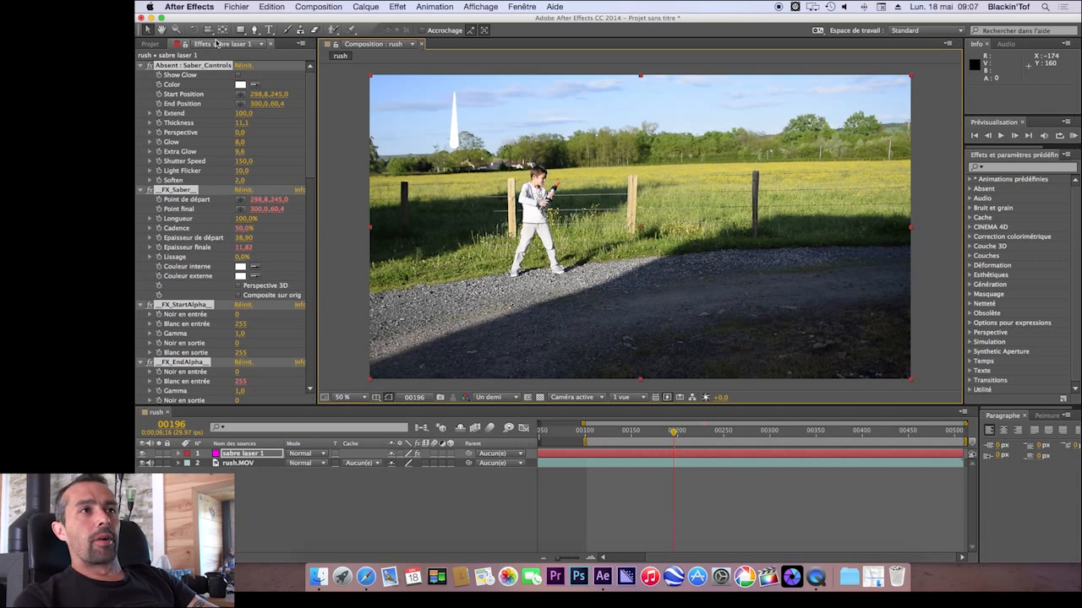
{"action": "scroll", "coordinate": [216, 230], "scroll_direction": "down", "scroll_amount": 20}
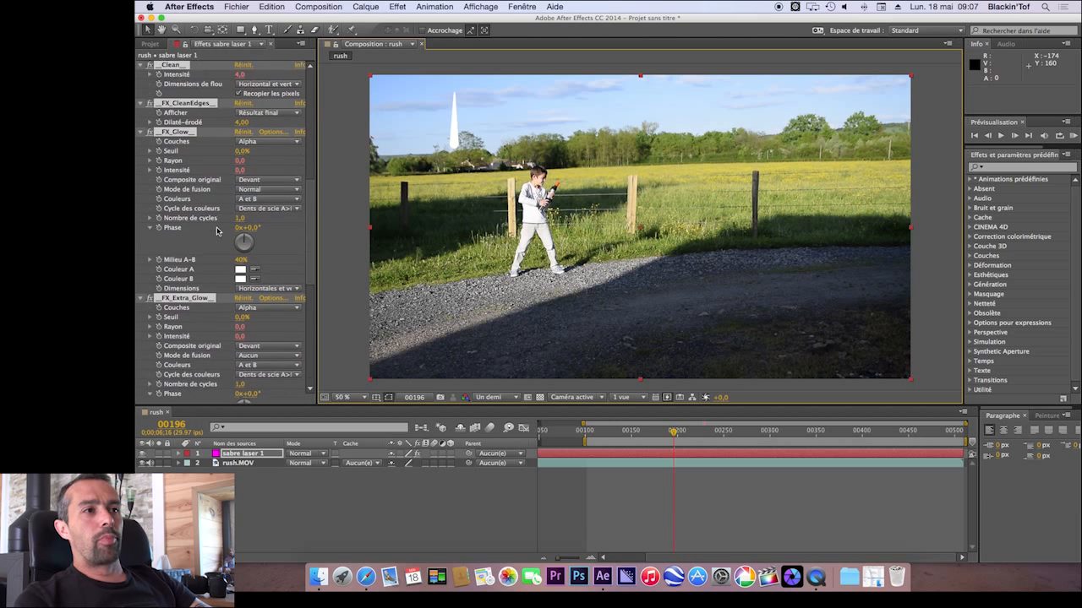
{"action": "scroll", "coordinate": [221, 227], "scroll_direction": "up", "scroll_amount": 15}
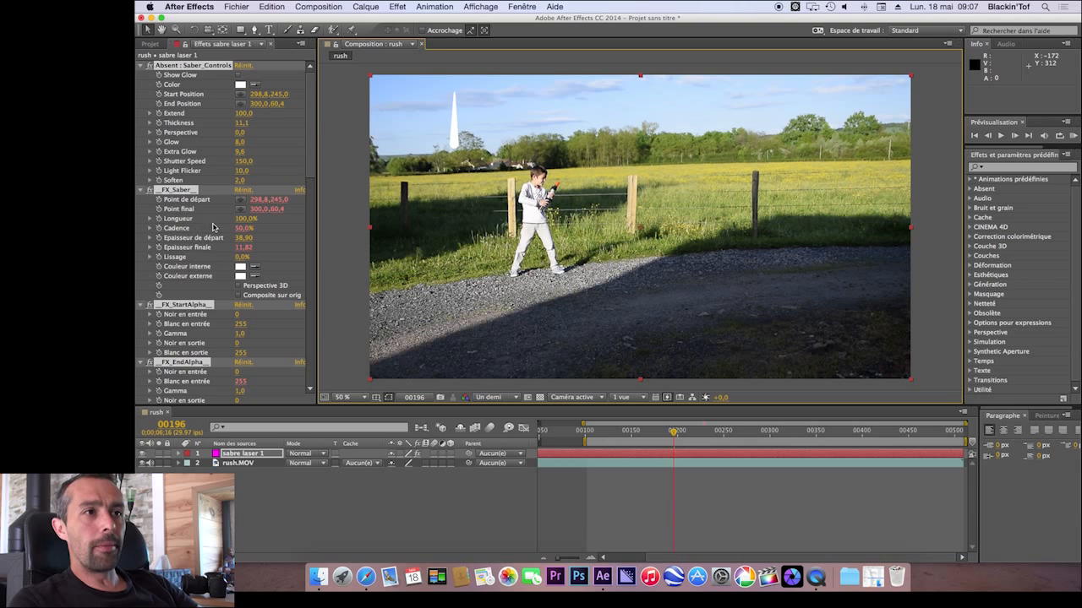
{"action": "scroll", "coordinate": [228, 245], "scroll_direction": "down", "scroll_amount": 5}
{"action": "scroll", "coordinate": [233, 216], "scroll_direction": "up", "scroll_amount": 5}
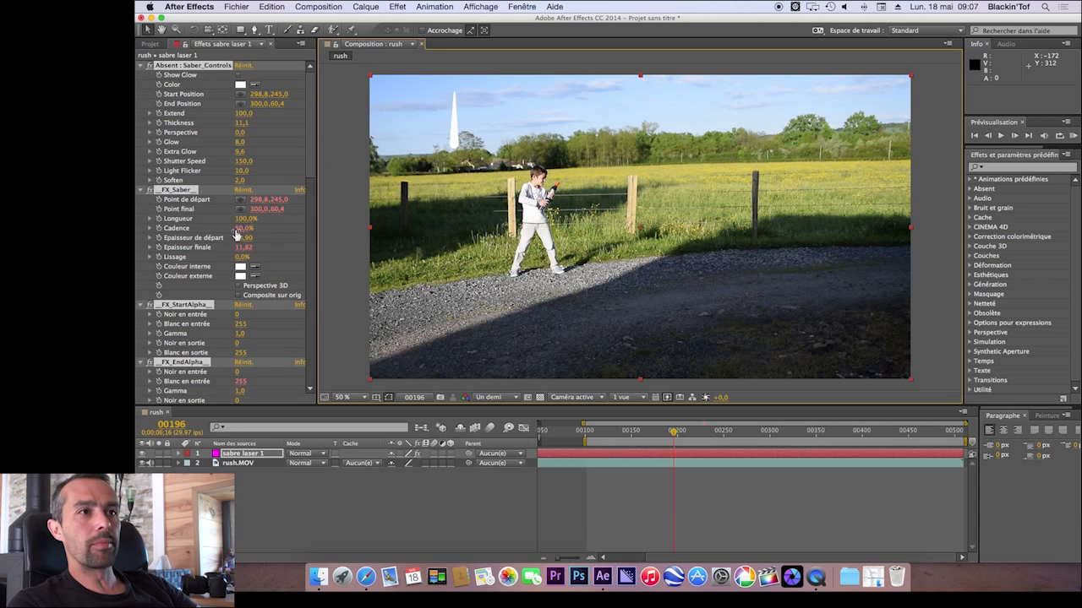
{"action": "mouse_move", "coordinate": [248, 242]}
{"action": "left_mouse_down"}
{"action": "mouse_move", "coordinate": [159, 239]}
{"action": "mouse_move", "coordinate": [242, 239]}
{"action": "left_mouse_up"}
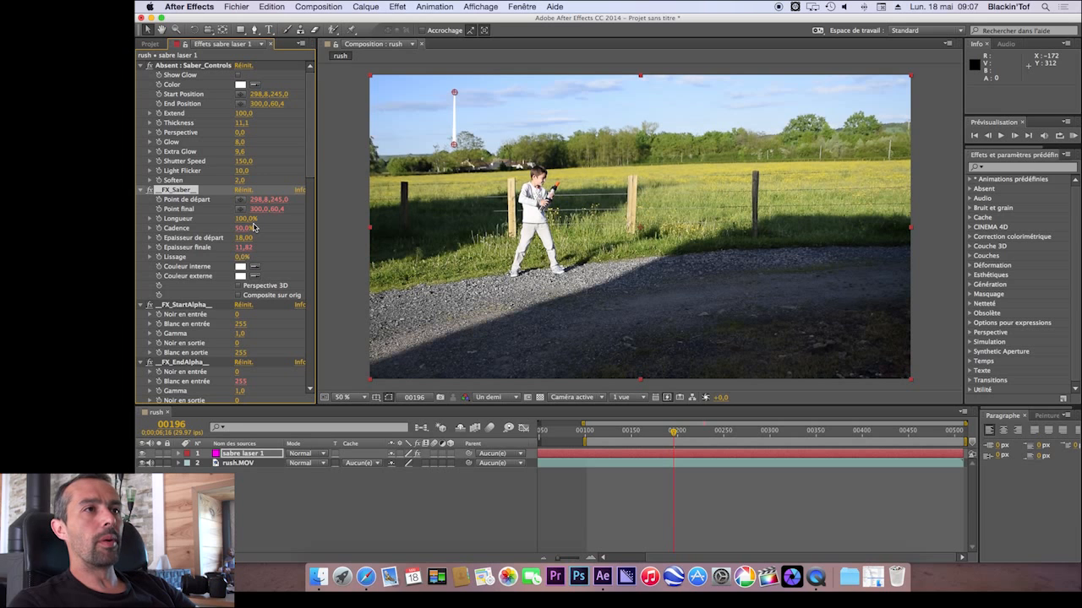
{"action": "left_click_drag", "start_coordinate": [242, 131], "coordinate": [264, 129]}
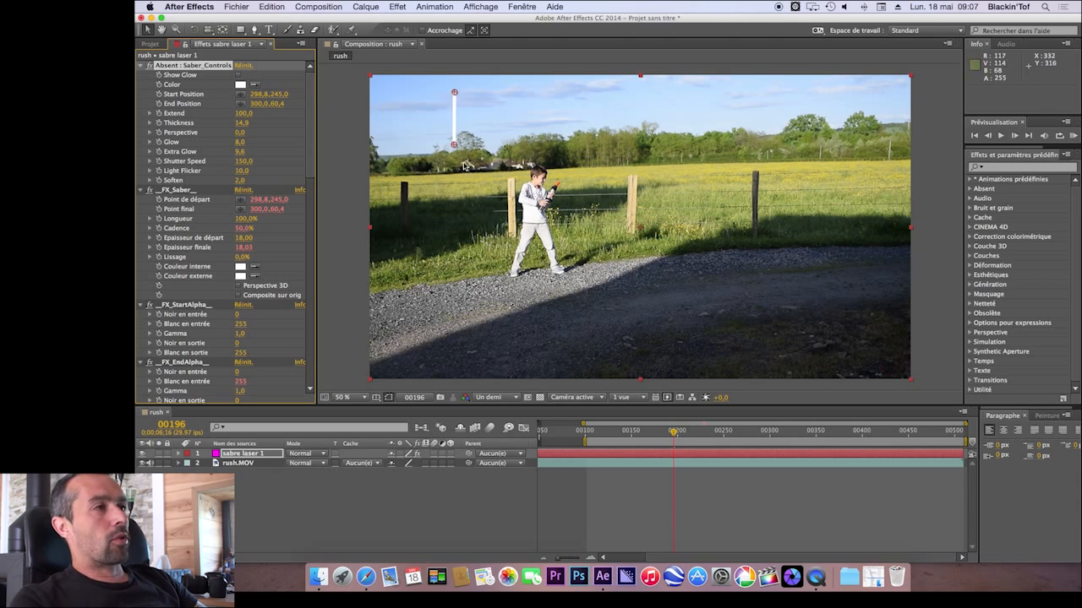
{"action": "left_click", "coordinate": [457, 149]}
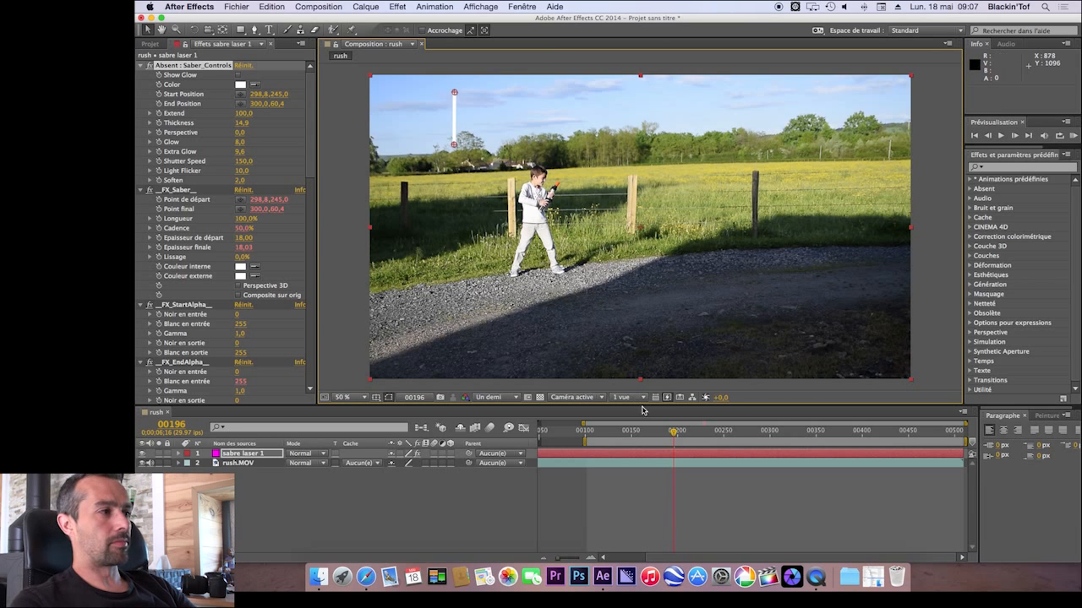
Enable keyframing for the saber's Start Position and End Position at frame 196, viewing the composition at 100 %
{"action": "left_click", "coordinate": [348, 397]}
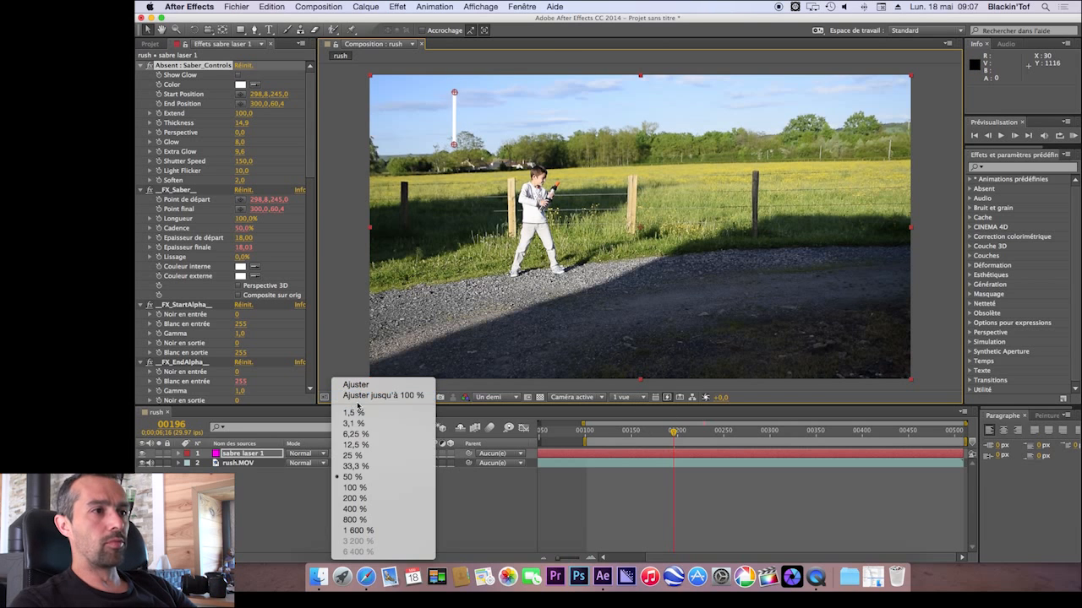
{"action": "left_click", "coordinate": [353, 488]}
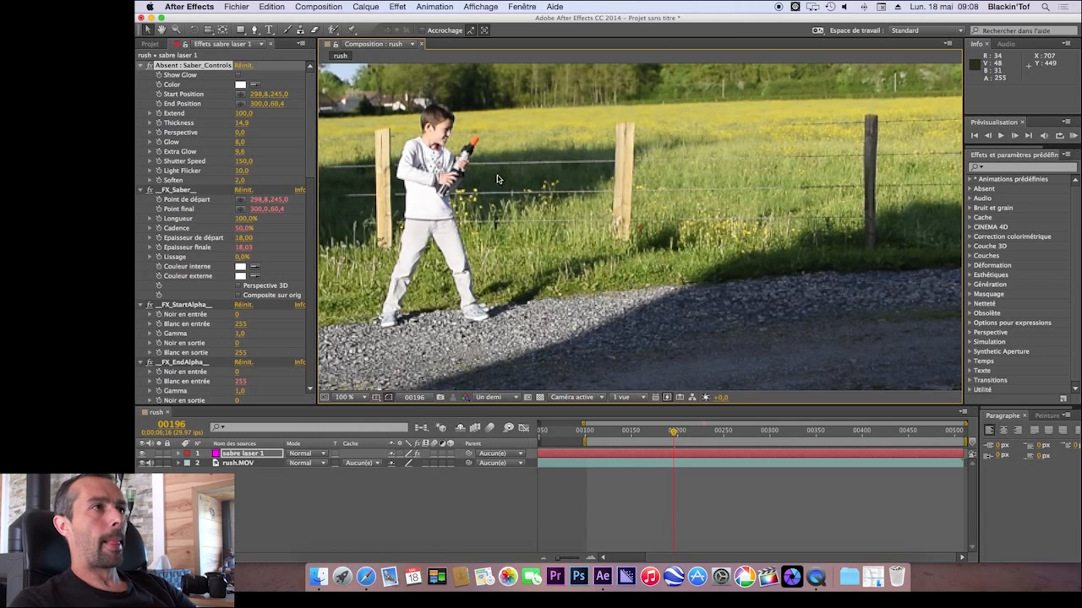
{"action": "key", "text": "h"}
{"action": "left_click_drag", "start_coordinate": [491, 123], "coordinate": [772, 239]}
{"action": "key", "text": "v"}
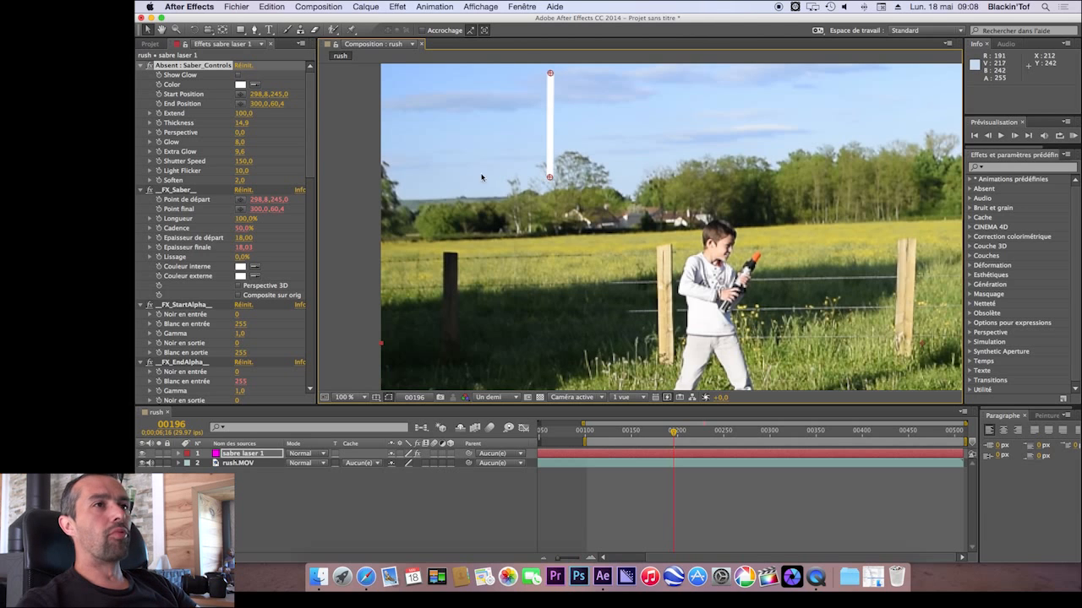
{"action": "left_click", "coordinate": [160, 97]}
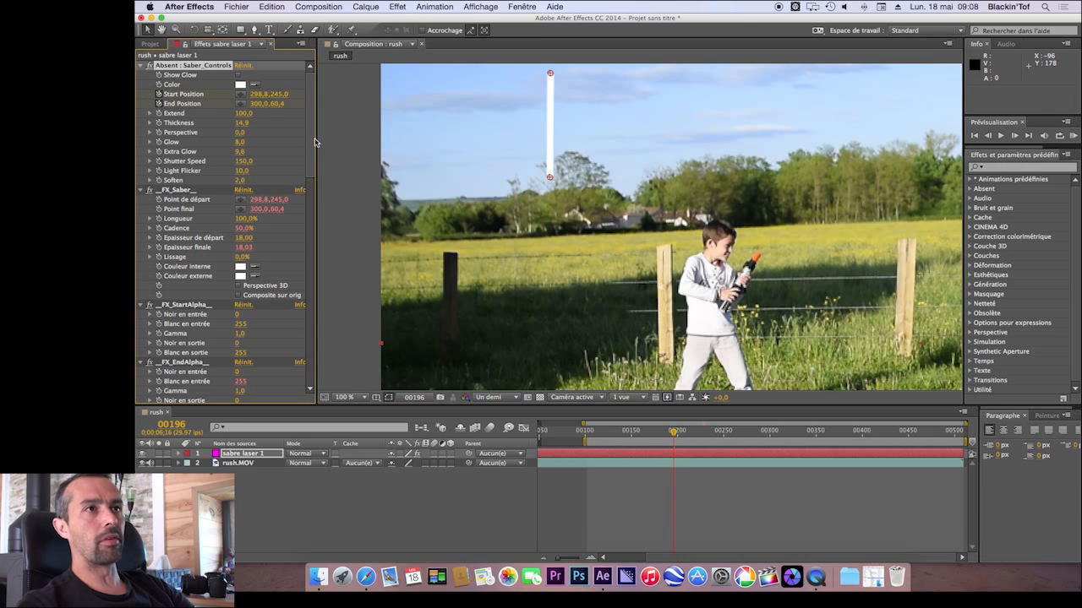
Hide the sabre laser 1 layer and place the saber's start point at about 660, 390 and end point at about 668, 378 on the toy
{"action": "left_click_drag", "start_coordinate": [550, 178], "coordinate": [751, 259]}
{"action": "left_click_drag", "start_coordinate": [550, 75], "coordinate": [736, 199]}
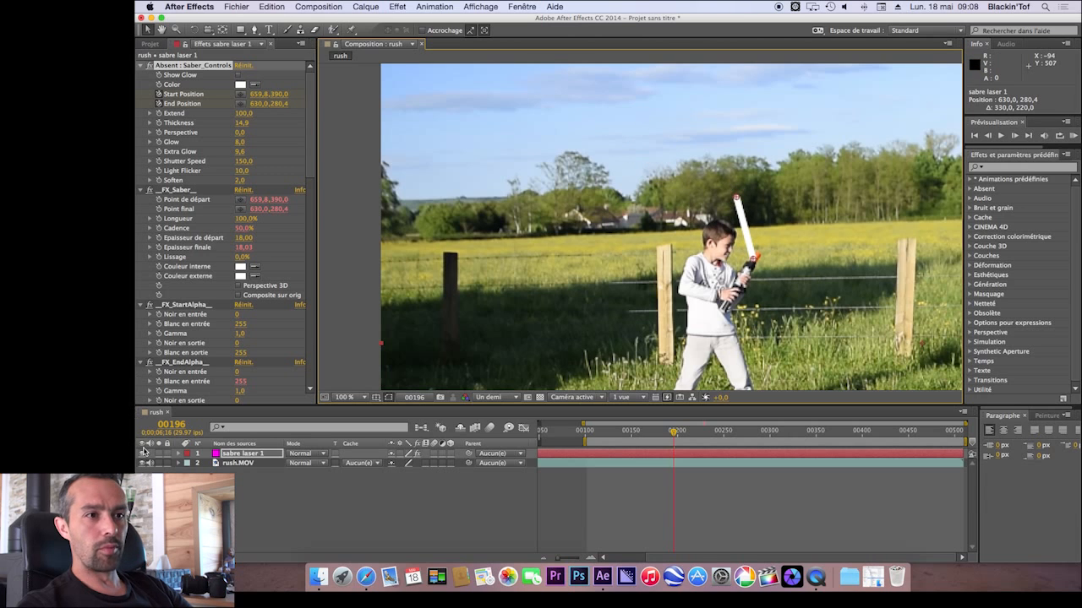
{"action": "left_click", "coordinate": [142, 453]}
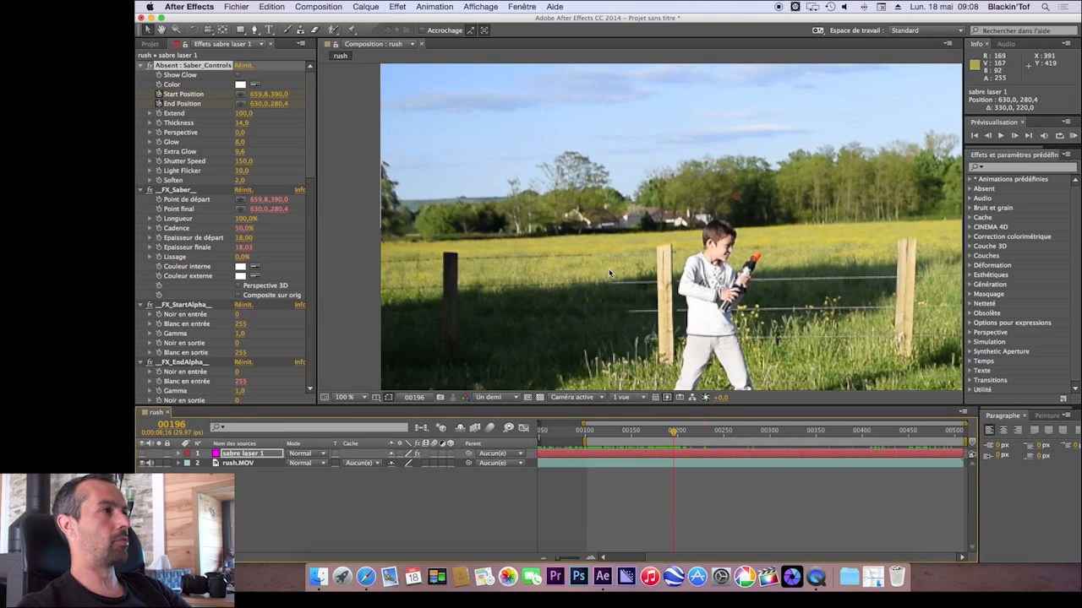
{"action": "left_click_drag", "start_coordinate": [736, 201], "coordinate": [757, 253]}
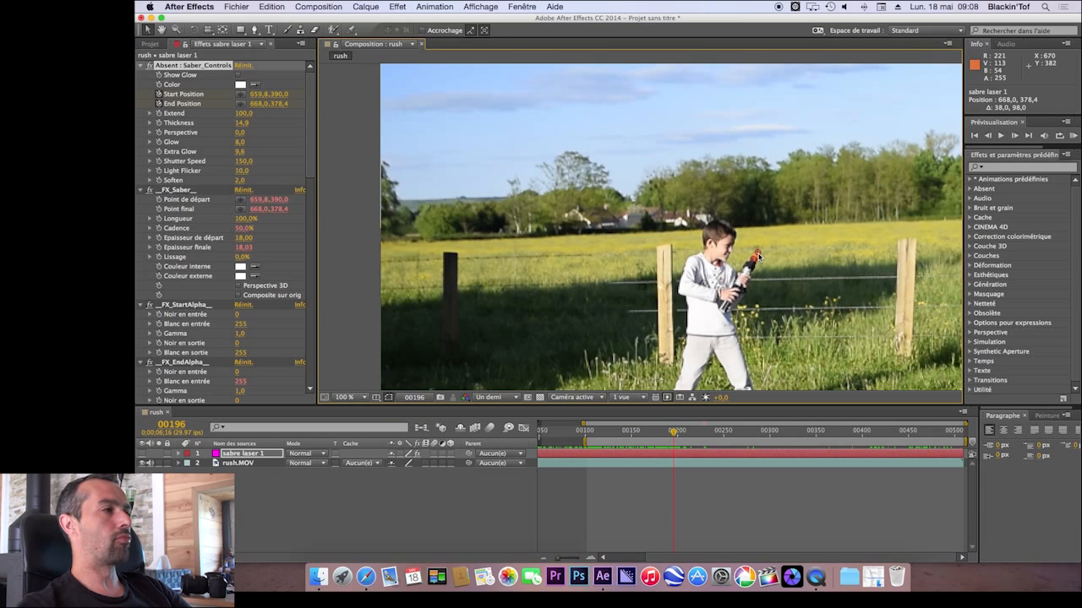
Keyframe the saber points frame by frame over frames 197 to 199, matching the end point to the extending toy blade's tip
{"action": "left_click", "coordinate": [1014, 135]}
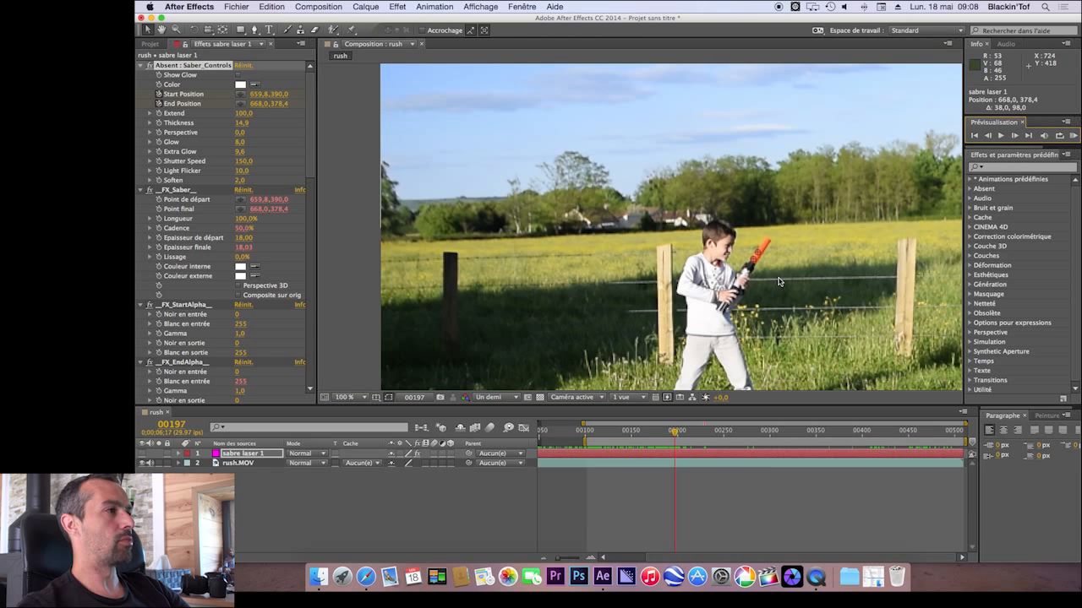
{"action": "mouse_move", "coordinate": [761, 255]}
{"action": "left_mouse_down"}
{"action": "mouse_move", "coordinate": [775, 237]}
{"action": "mouse_move", "coordinate": [756, 261]}
{"action": "left_mouse_up"}
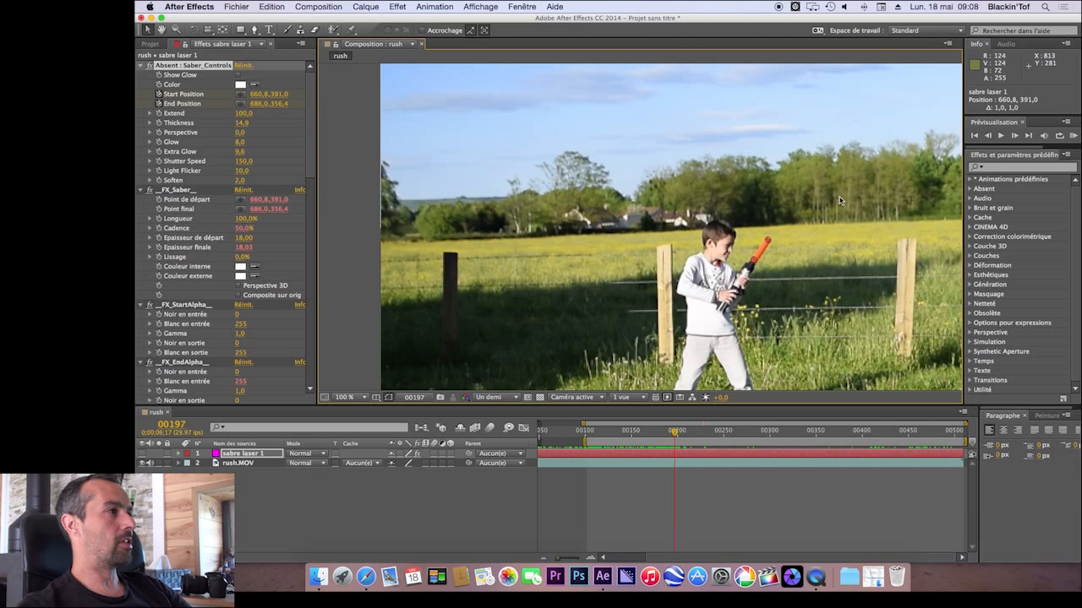
{"action": "left_click", "coordinate": [1014, 137]}
{"action": "left_click_drag", "start_coordinate": [775, 237], "coordinate": [777, 231]}
{"action": "left_click", "coordinate": [1015, 136]}
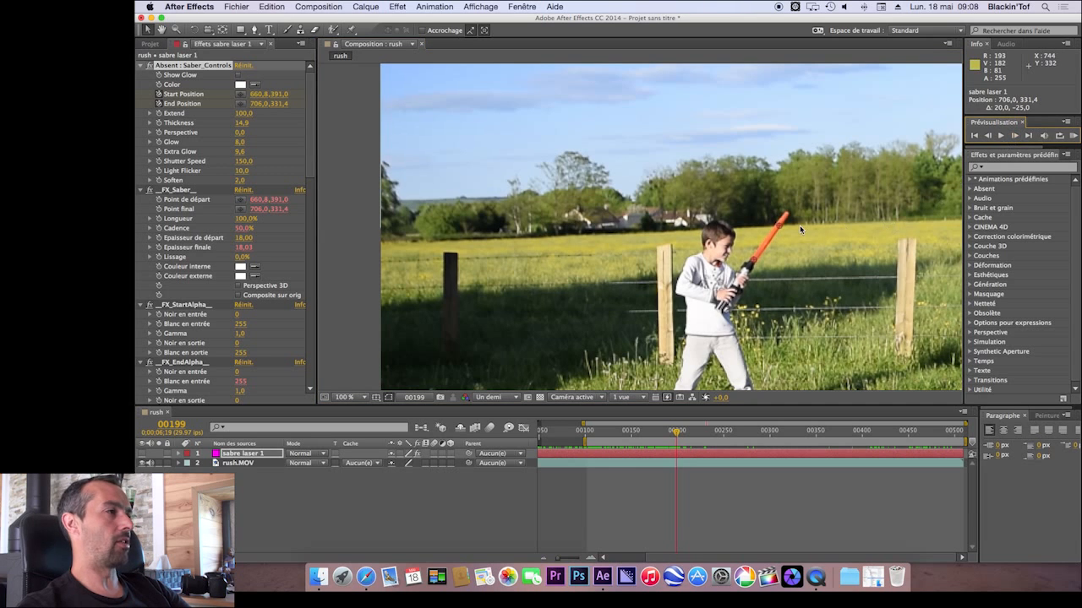
{"action": "left_click_drag", "start_coordinate": [782, 230], "coordinate": [801, 202]}
Keyframe the saber over frames 200 to 202, bringing the start point to about 655, 386 and the end point to about 733, 253
{"action": "left_click", "coordinate": [1015, 136]}
{"action": "left_click", "coordinate": [1015, 136]}
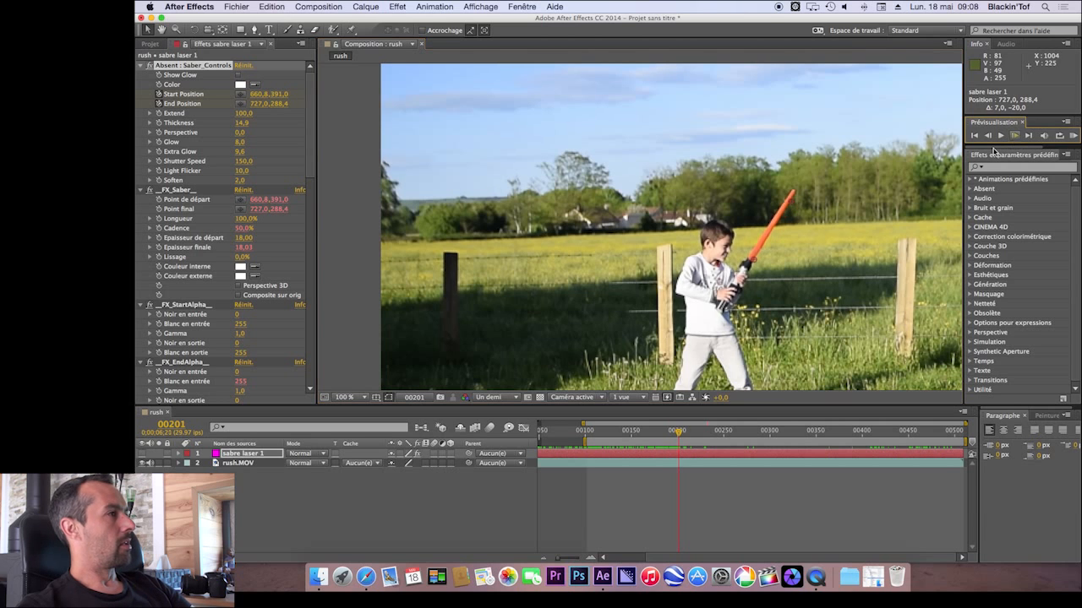
{"action": "left_click_drag", "start_coordinate": [784, 205], "coordinate": [794, 194]}
{"action": "left_click_drag", "start_coordinate": [754, 264], "coordinate": [751, 262]}
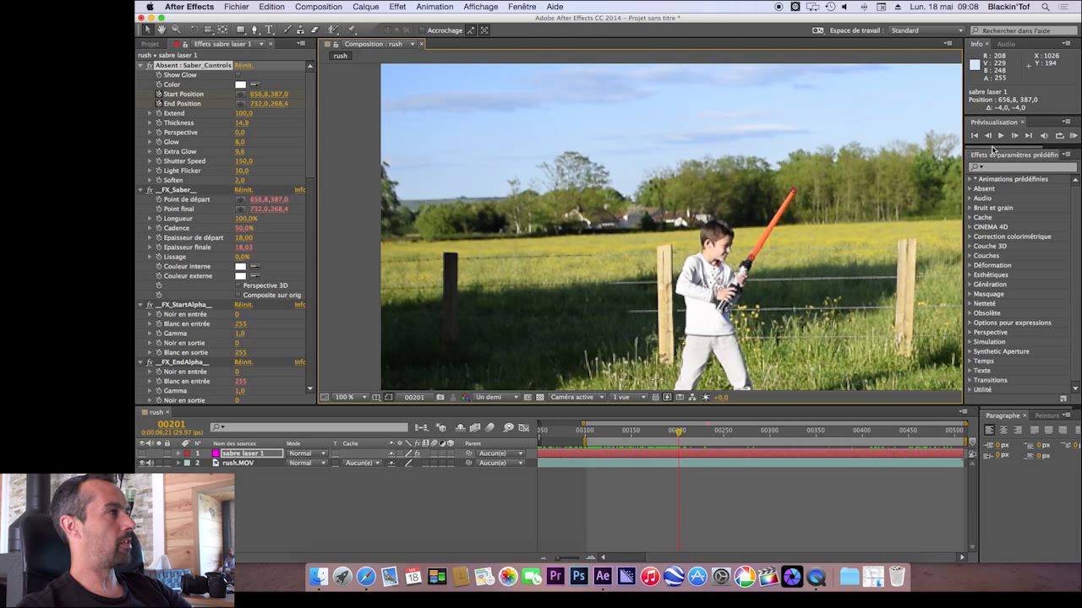
{"action": "left_click", "coordinate": [1015, 136]}
{"action": "left_click_drag", "start_coordinate": [795, 193], "coordinate": [796, 181]}
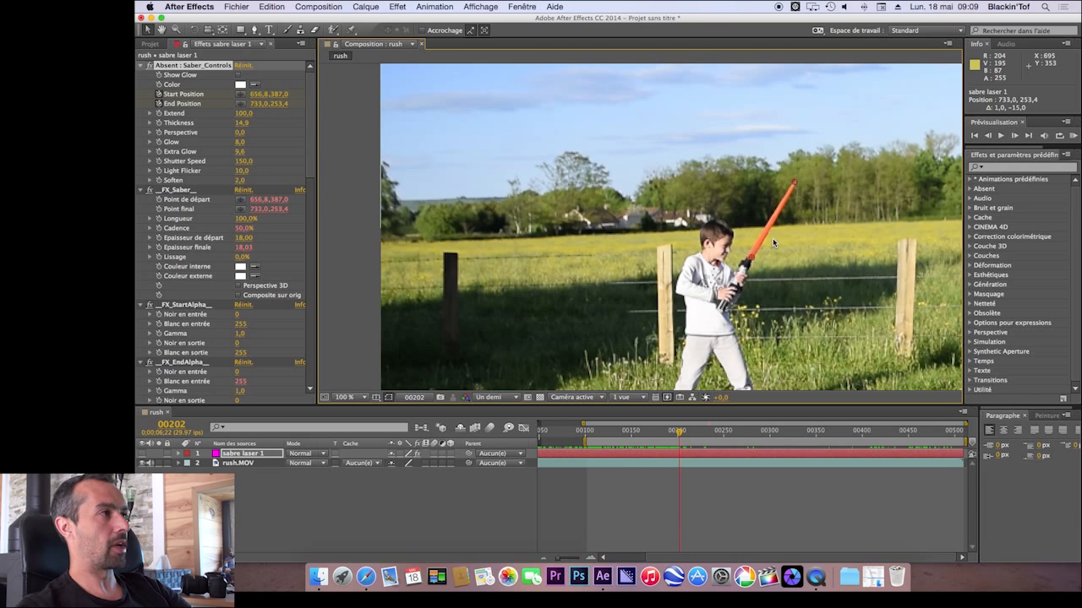
{"action": "left_click_drag", "start_coordinate": [756, 262], "coordinate": [754, 261]}
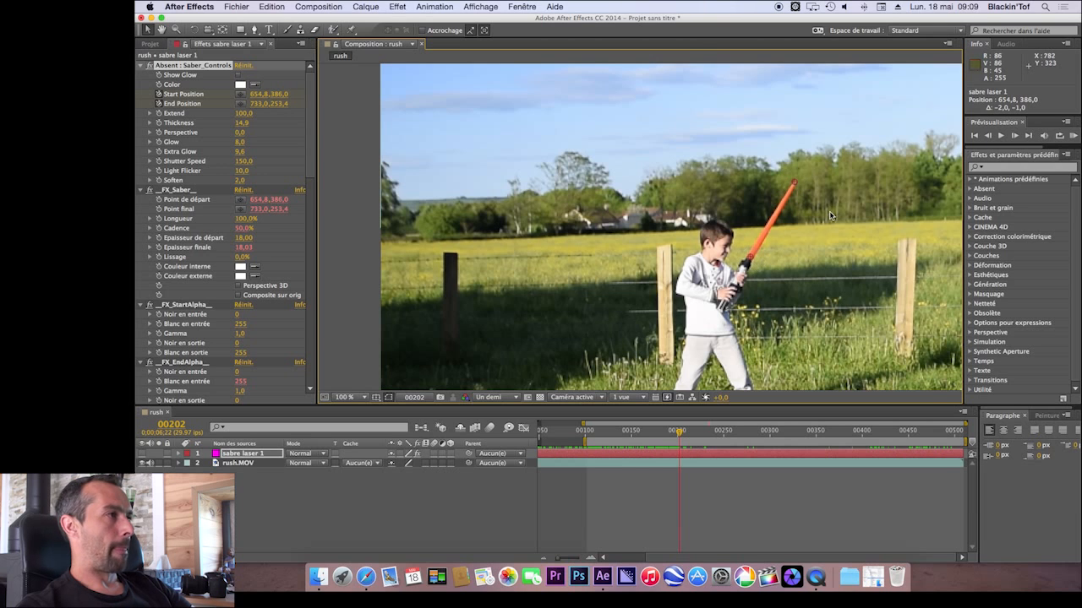
Keyframe the saber over frames 203 to 206, bringing the start point to about 653, 384 and the end point to about 728, 245
{"action": "left_click", "coordinate": [1016, 137]}
{"action": "left_click_drag", "start_coordinate": [798, 189], "coordinate": [796, 176]}
{"action": "left_click", "coordinate": [1016, 136]}
{"action": "left_click", "coordinate": [1007, 157]}
{"action": "left_click", "coordinate": [1015, 136]}
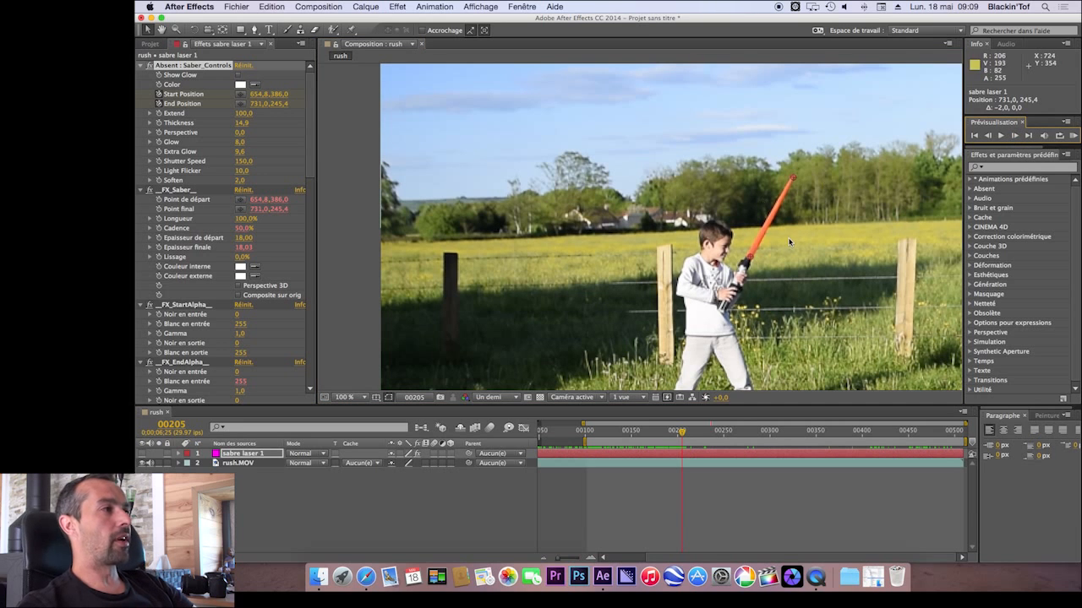
{"action": "left_click_drag", "start_coordinate": [752, 262], "coordinate": [750, 260]}
{"action": "left_click", "coordinate": [1014, 135]}
{"action": "left_click_drag", "start_coordinate": [791, 179], "coordinate": [790, 179]}
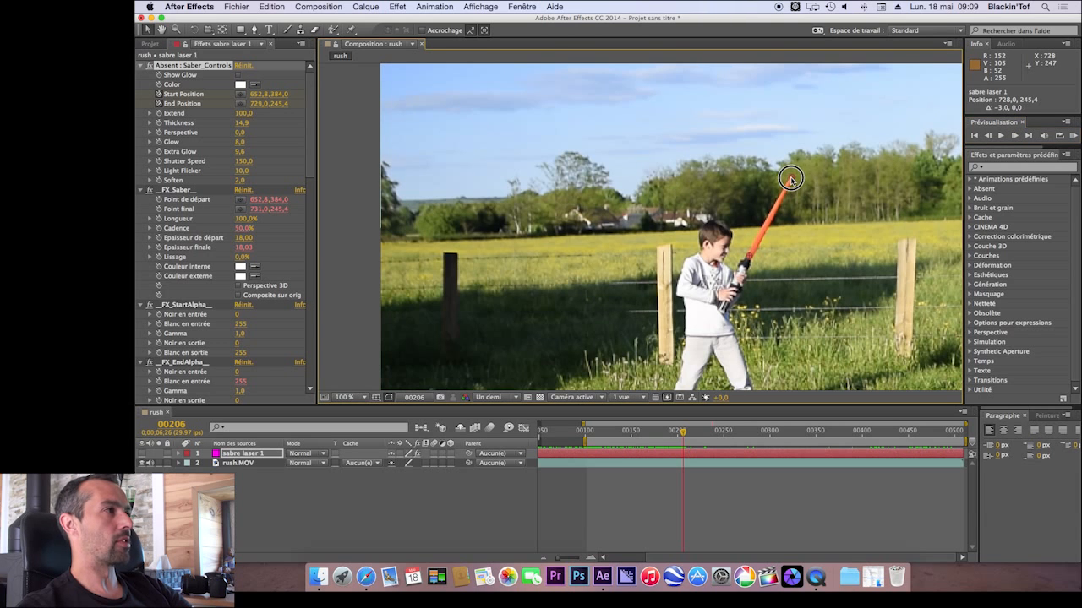
{"action": "left_click", "coordinate": [1016, 136]}
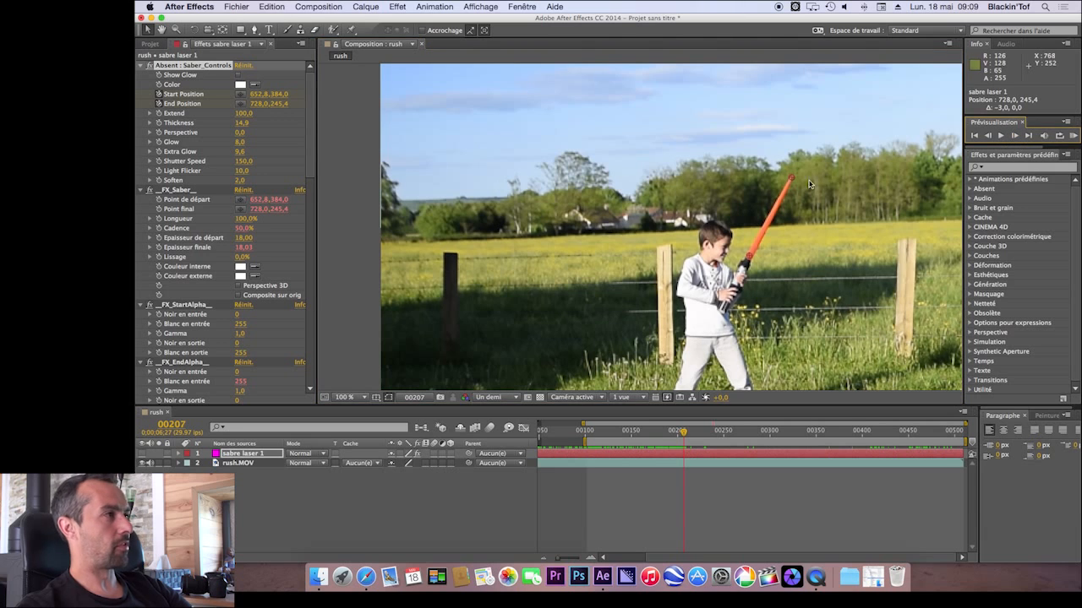
Keyframe the saber's end point at about 727, 246 on frame 207 and deselect the saber layer
{"action": "left_click_drag", "start_coordinate": [792, 178], "coordinate": [791, 179]}
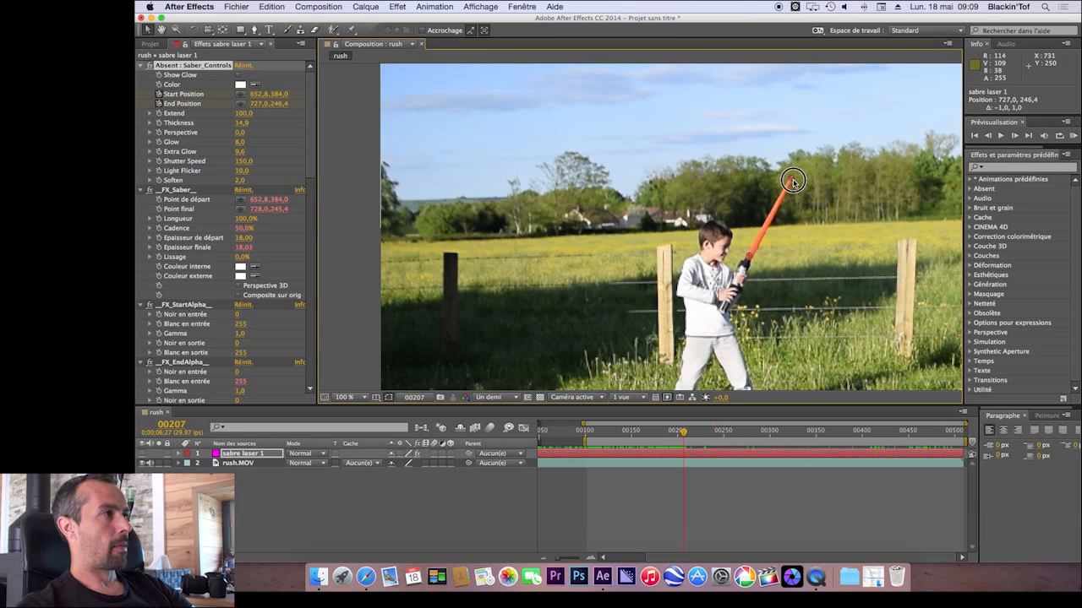
{"action": "left_click", "coordinate": [794, 236]}
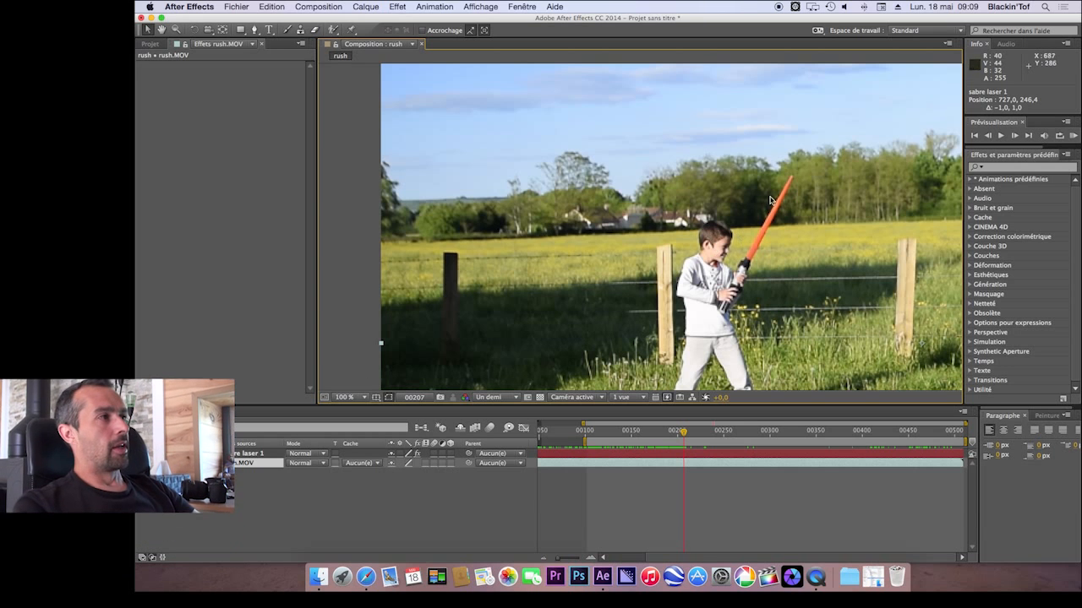
Expand the Saber_Controls effect of sabre laser 1 in the timeline and examine its Start Position and End Position keyframes around frames 205 to 207
{"action": "left_click", "coordinate": [178, 454]}
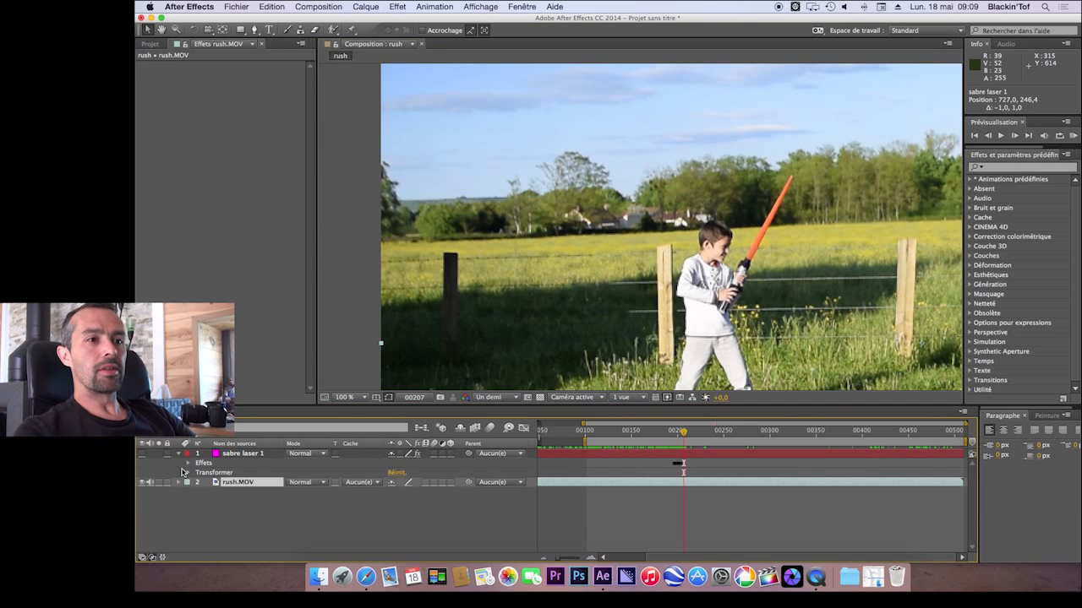
{"action": "left_click", "coordinate": [188, 464]}
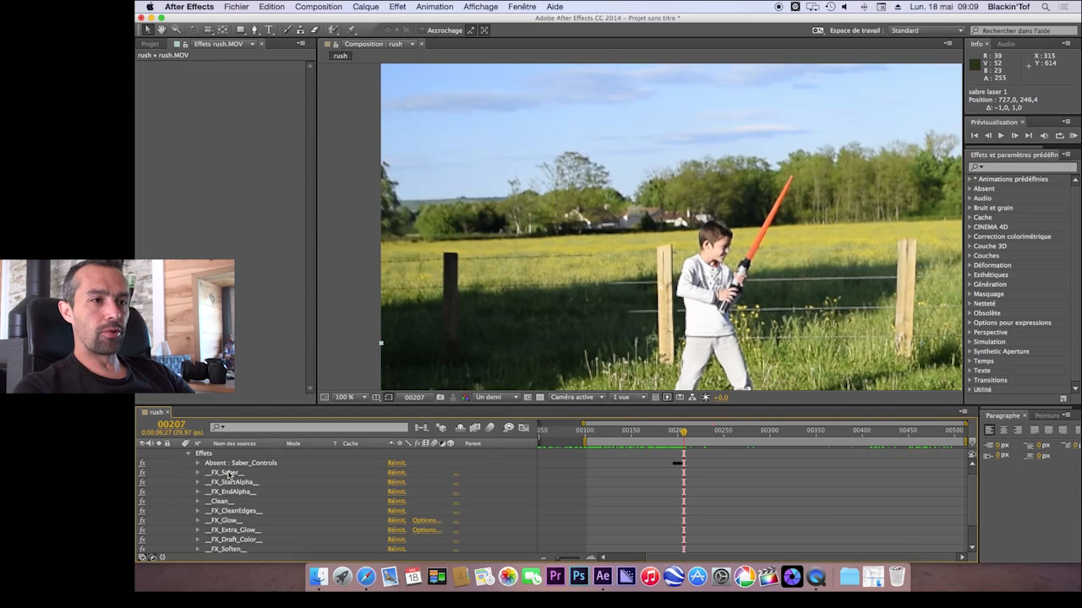
{"action": "scroll", "coordinate": [282, 476], "scroll_direction": "up", "scroll_amount": 1}
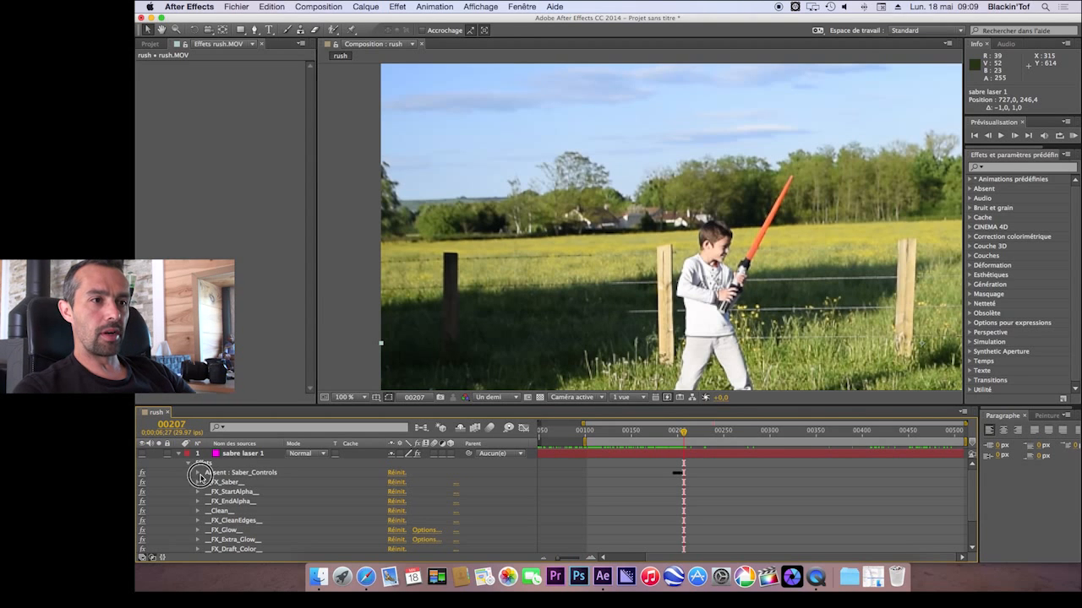
{"action": "left_click", "coordinate": [197, 473]}
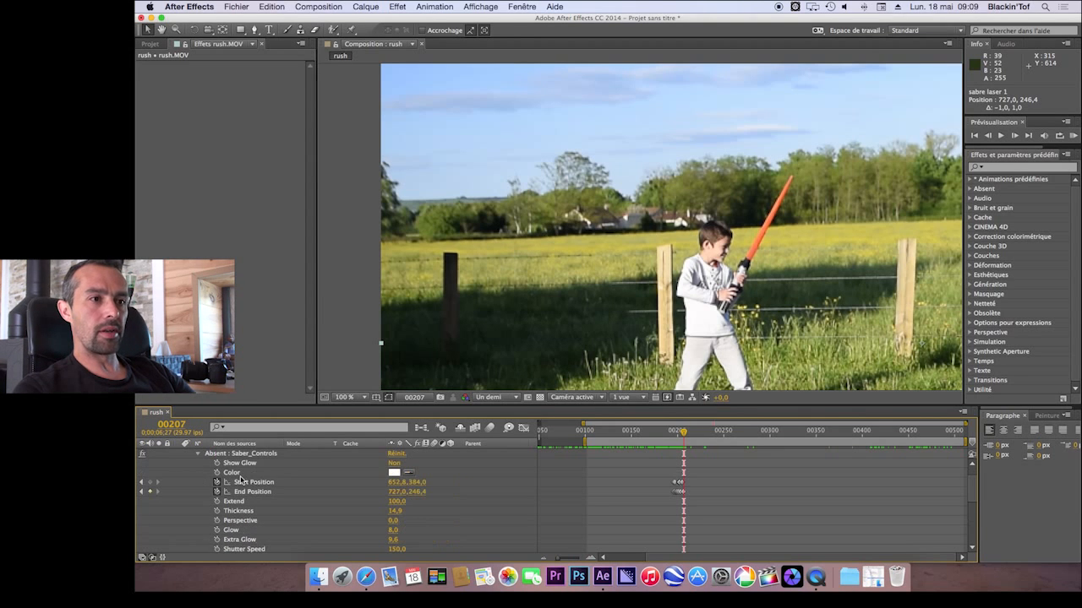
{"action": "left_click", "coordinate": [680, 482]}
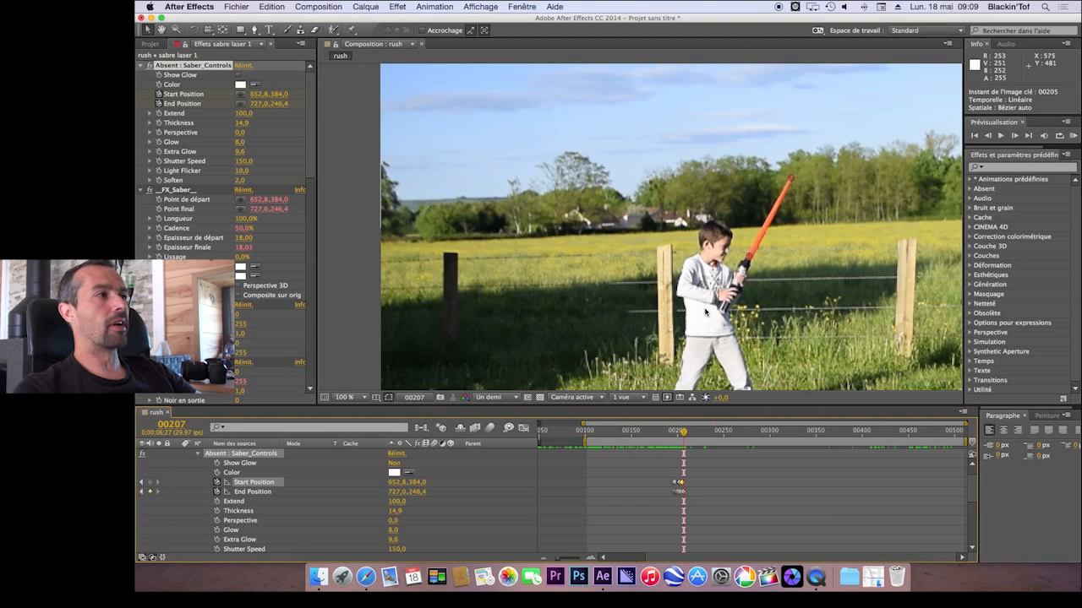
{"action": "left_click", "coordinate": [678, 433]}
{"action": "left_click_drag", "start_coordinate": [678, 432], "coordinate": [682, 433]}
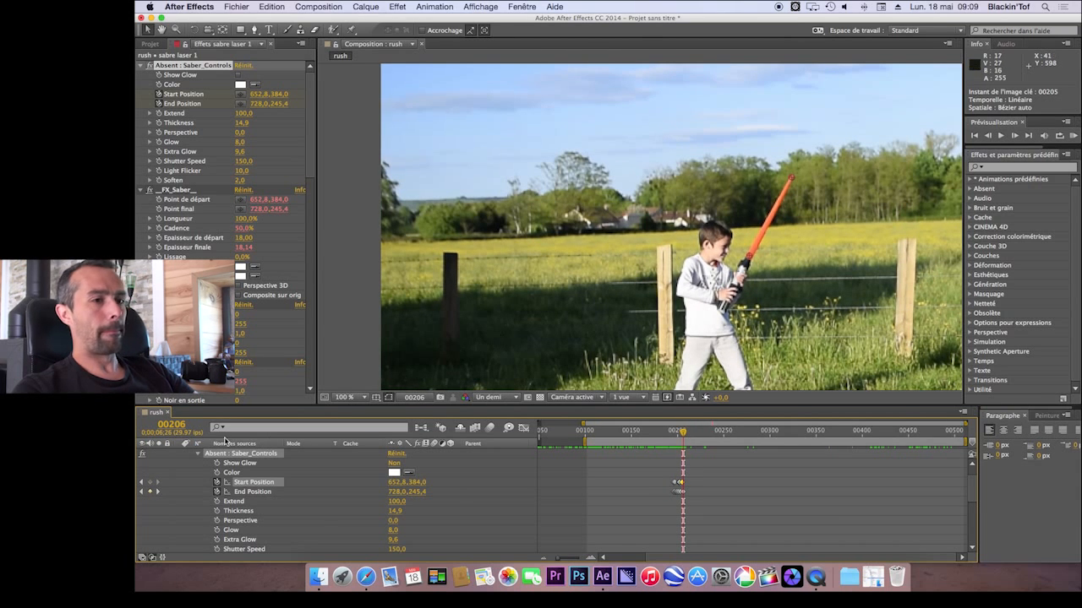
{"action": "scroll", "coordinate": [338, 488], "scroll_direction": "up", "scroll_amount": 2}
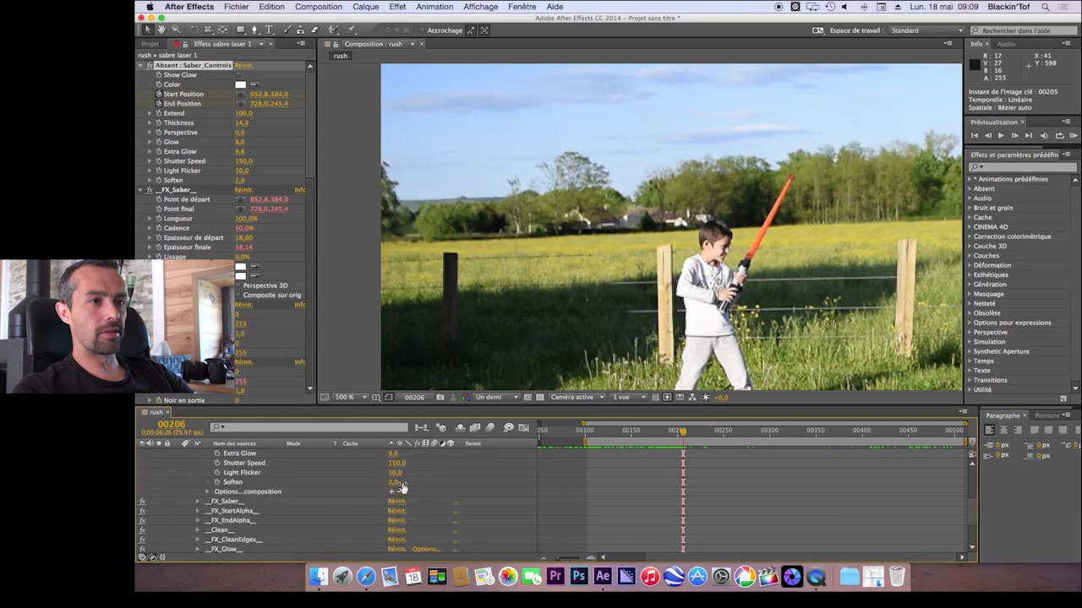
Show the sabre laser 1 layer again and apply the Light_Saber_Glow preset from the sabre laser folder to it
{"action": "left_click", "coordinate": [143, 454]}
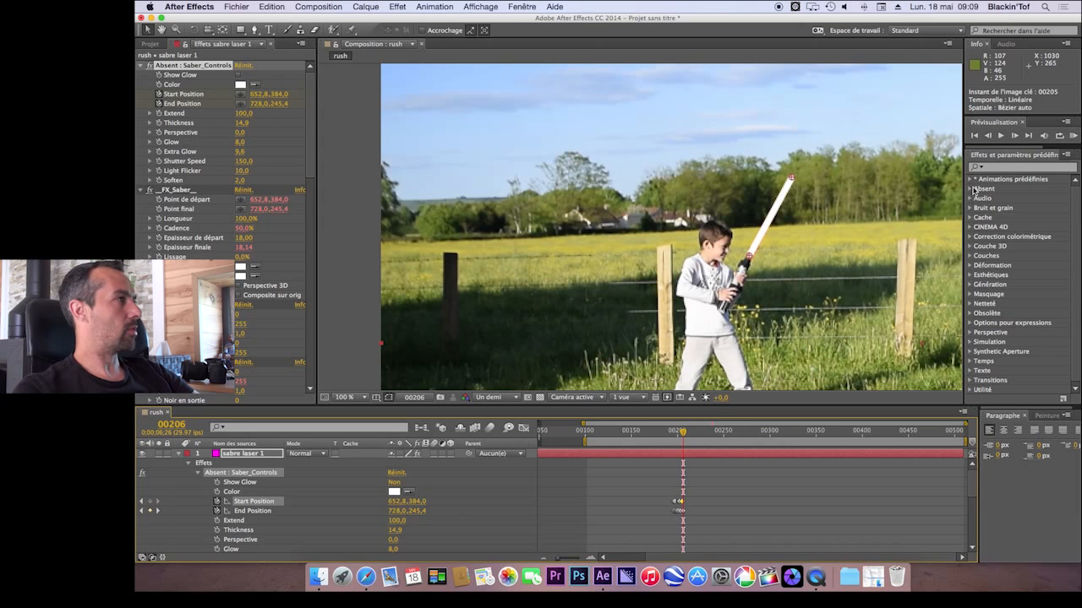
{"action": "left_click", "coordinate": [972, 179]}
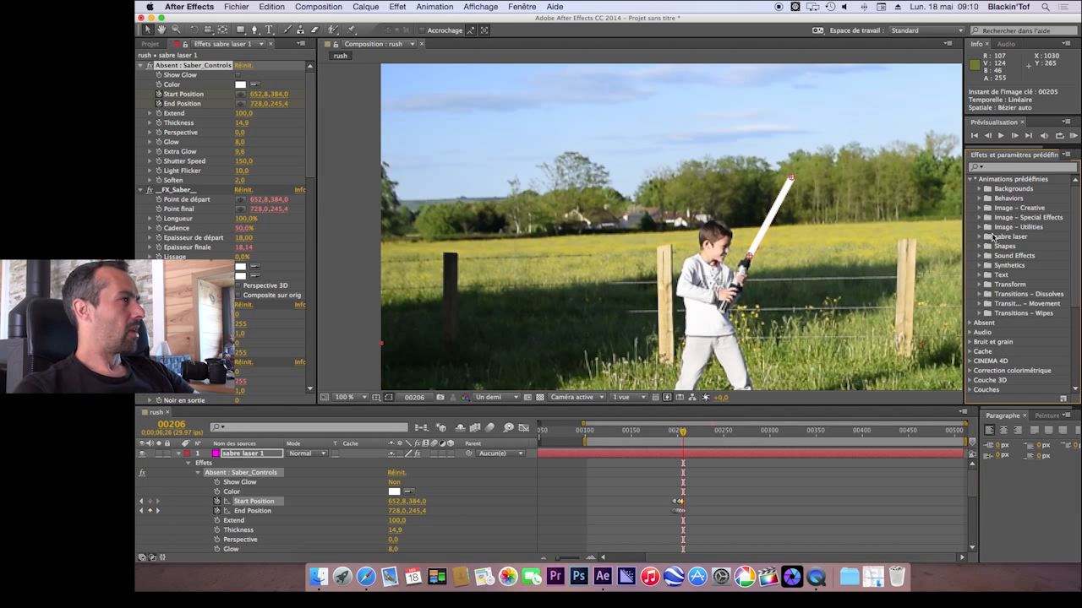
{"action": "left_click", "coordinate": [981, 237]}
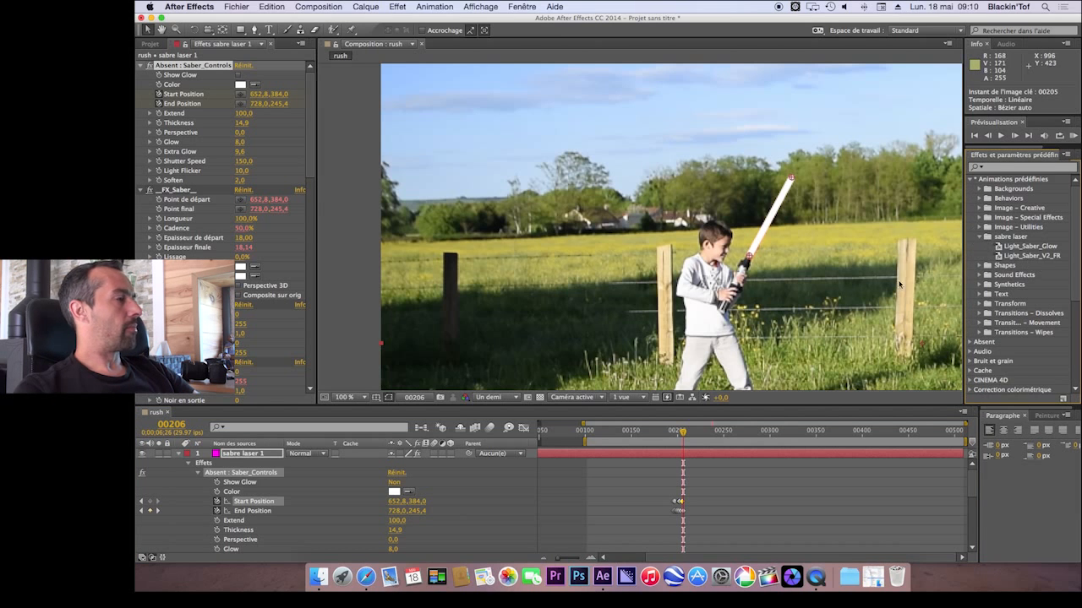
{"action": "left_click", "coordinate": [351, 458]}
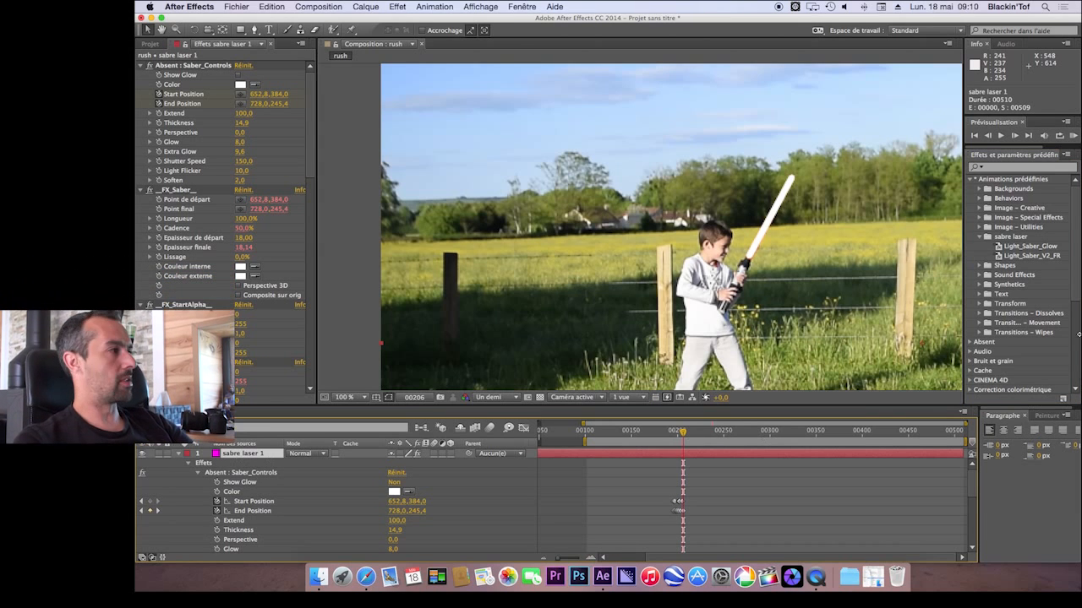
{"action": "left_click_drag", "start_coordinate": [1033, 247], "coordinate": [781, 244]}
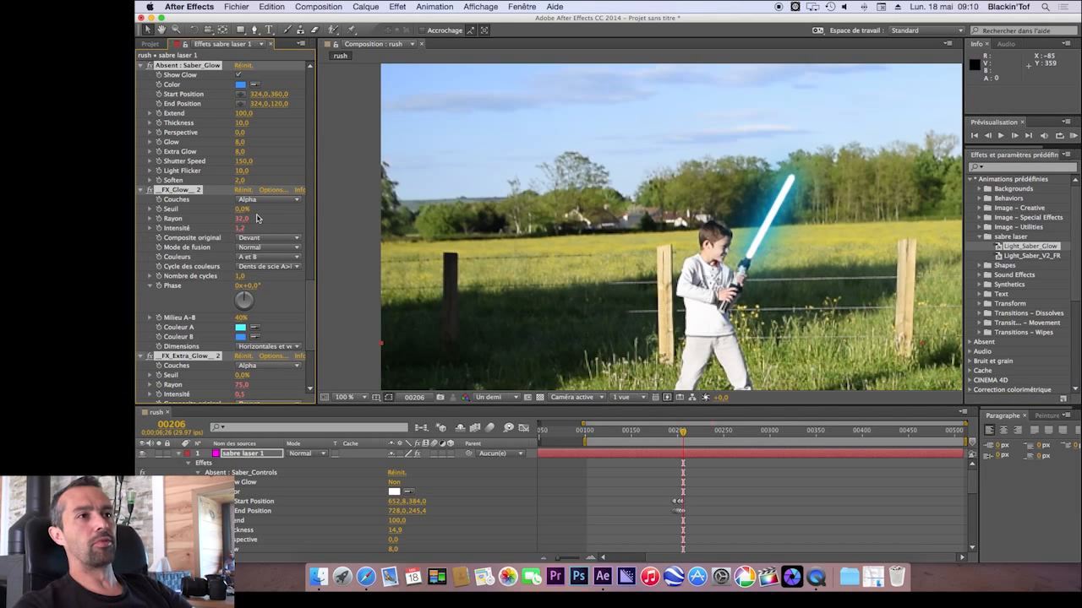
Set the Saber_Glow effect's color to blue 0093FF with a hue of 205°
{"action": "mouse_move", "coordinate": [307, 293]}
{"action": "left_mouse_down"}
{"action": "mouse_move", "coordinate": [307, 348]}
{"action": "mouse_move", "coordinate": [330, 226]}
{"action": "mouse_move", "coordinate": [324, 282]}
{"action": "left_mouse_up"}
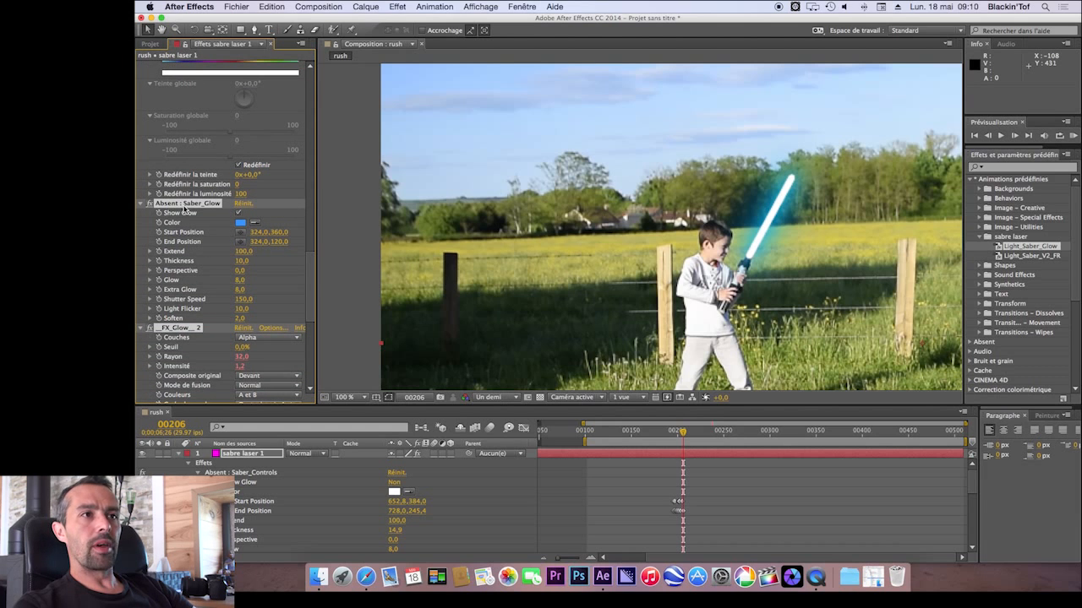
{"action": "left_click", "coordinate": [239, 223]}
{"action": "mouse_move", "coordinate": [291, 147]}
{"action": "left_mouse_down"}
{"action": "mouse_move", "coordinate": [302, 149]}
{"action": "mouse_move", "coordinate": [304, 90]}
{"action": "mouse_move", "coordinate": [302, 234]}
{"action": "mouse_move", "coordinate": [304, 93]}
{"action": "mouse_move", "coordinate": [304, 211]}
{"action": "mouse_move", "coordinate": [305, 138]}
{"action": "mouse_move", "coordinate": [306, 151]}
{"action": "left_mouse_up"}
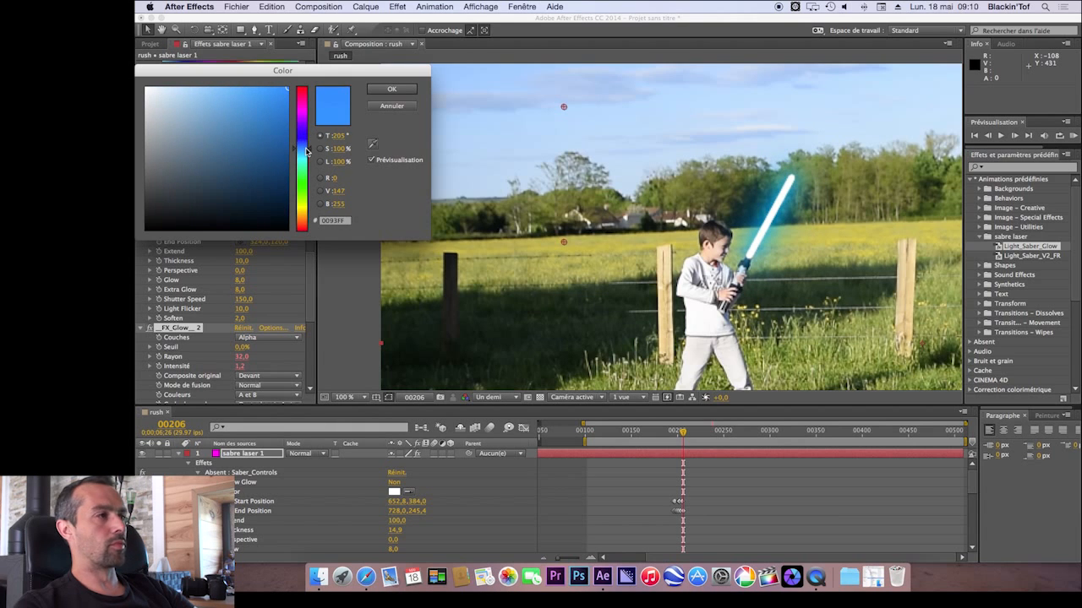
{"action": "left_click", "coordinate": [383, 89]}
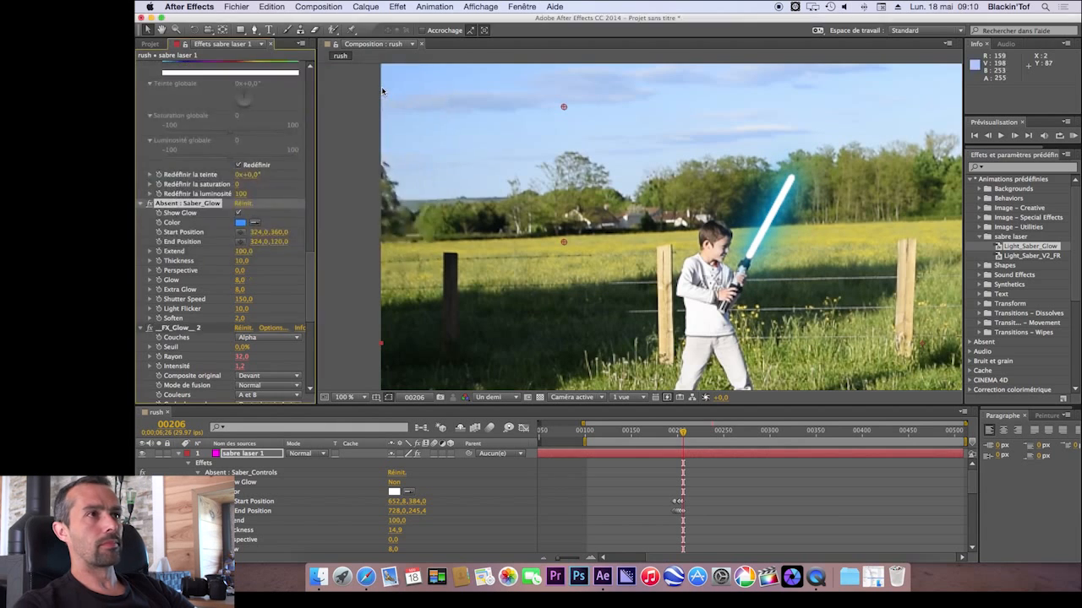
Fit the whole composition in the viewer and scrub to frame 246 to check the glowing saber against the footage
{"action": "left_click_drag", "start_coordinate": [309, 264], "coordinate": [309, 89]}
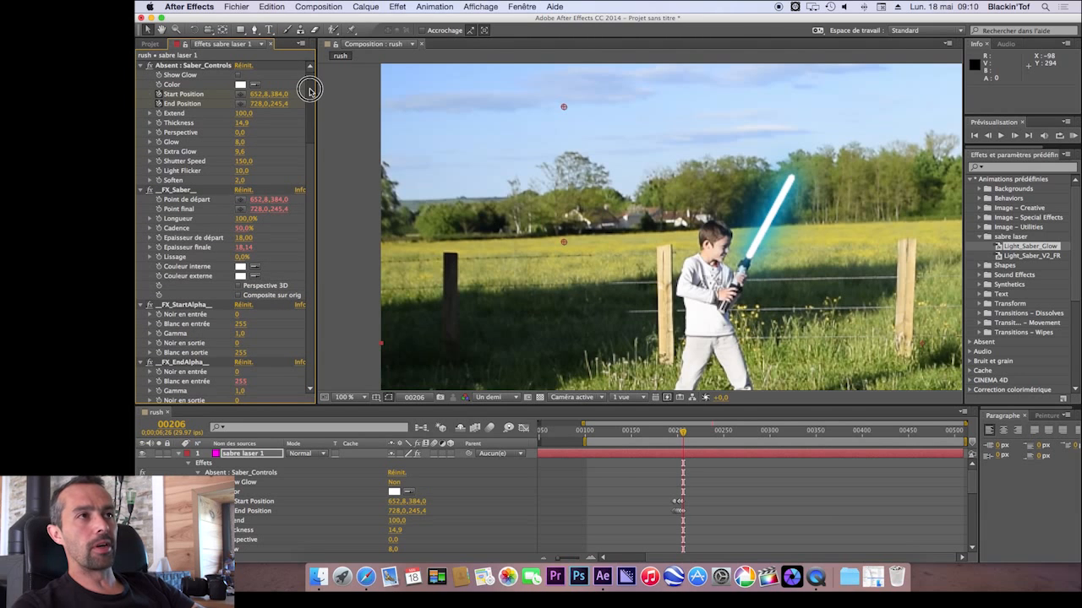
{"action": "left_click", "coordinate": [314, 107]}
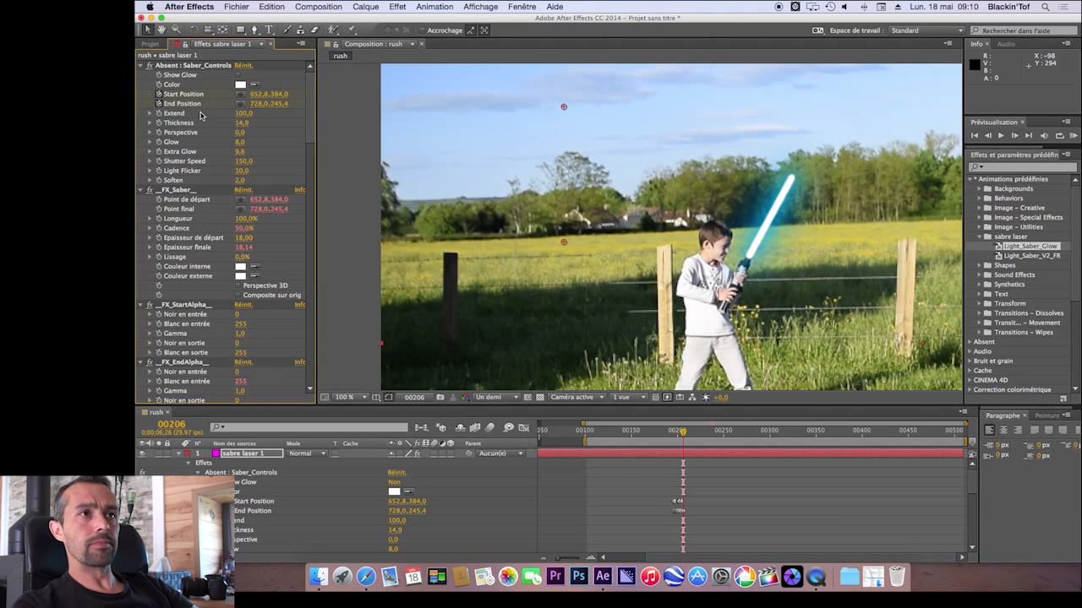
{"action": "left_click", "coordinate": [365, 398]}
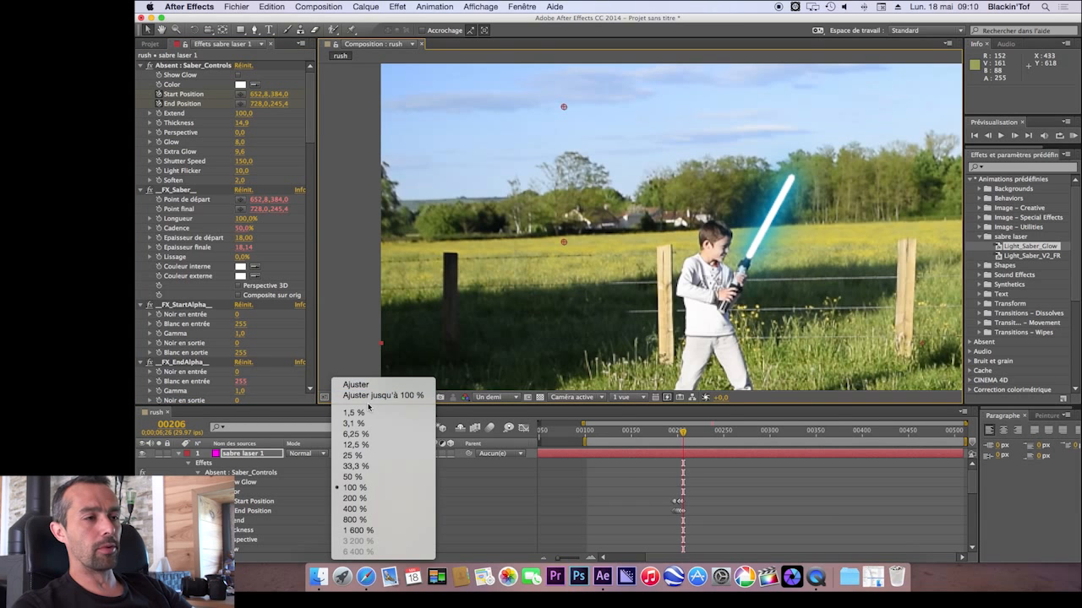
{"action": "left_click", "coordinate": [361, 394]}
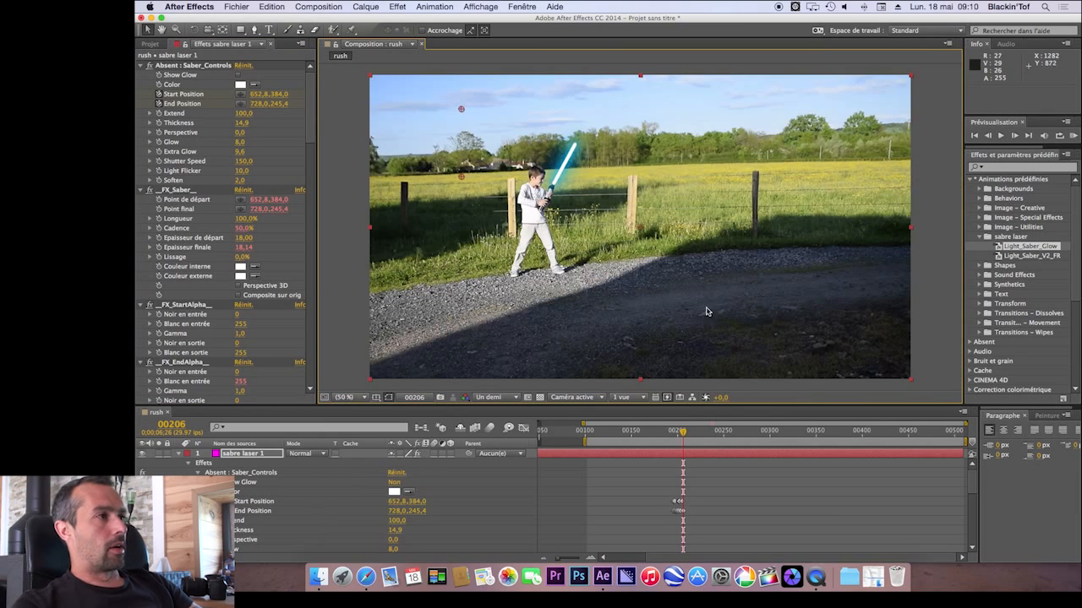
{"action": "left_click_drag", "start_coordinate": [683, 434], "coordinate": [720, 435]}
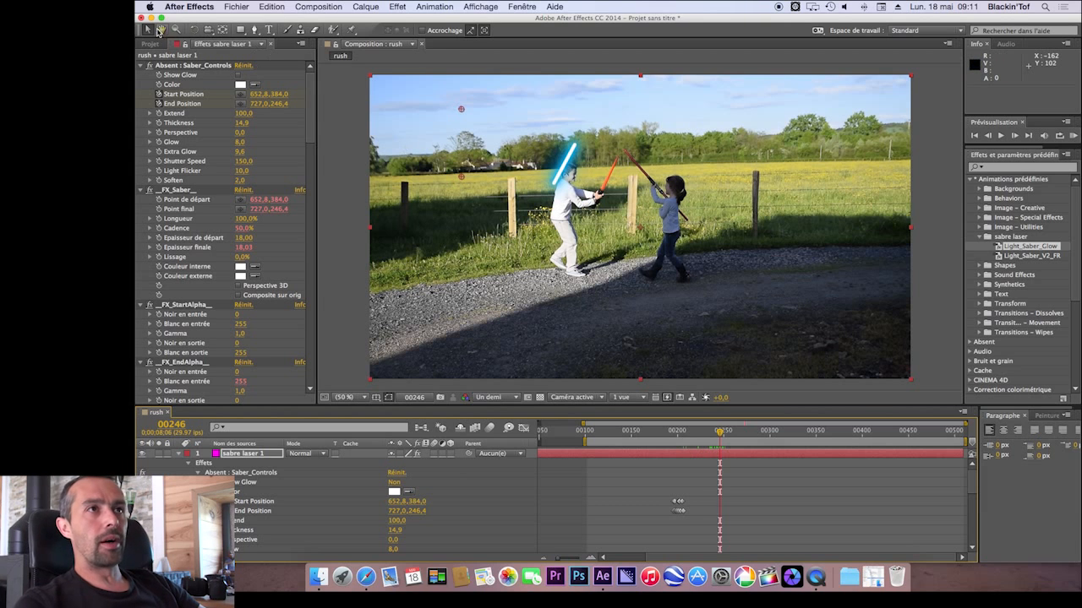
Open the recent project combat sabre 3.aep without saving the untitled project
{"action": "left_click", "coordinate": [227, 7]}
{"action": "mouse_move", "coordinate": [302, 41]}
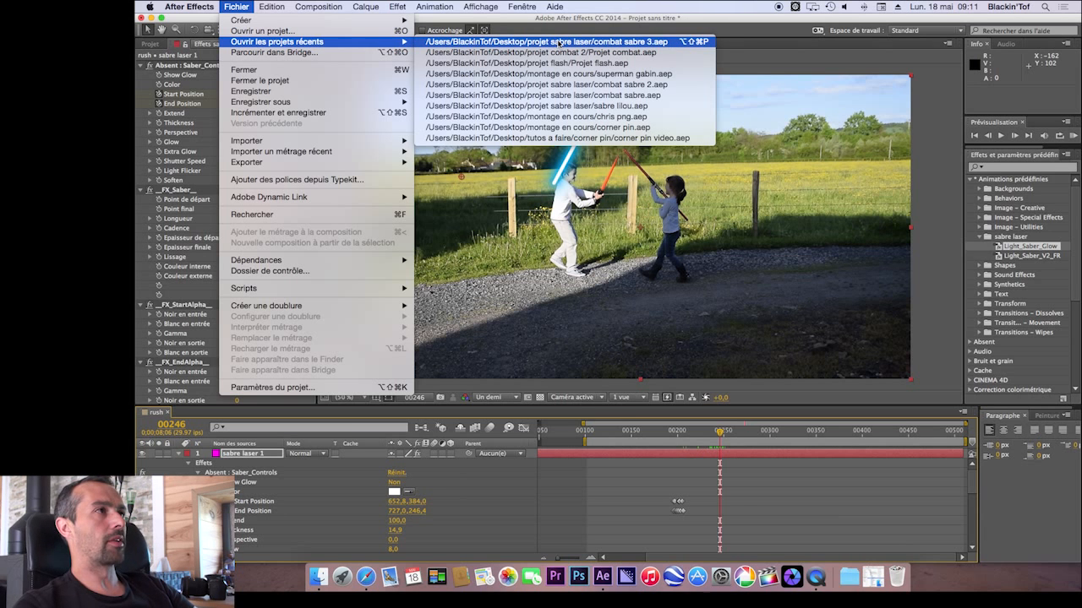
{"action": "left_click", "coordinate": [604, 43]}
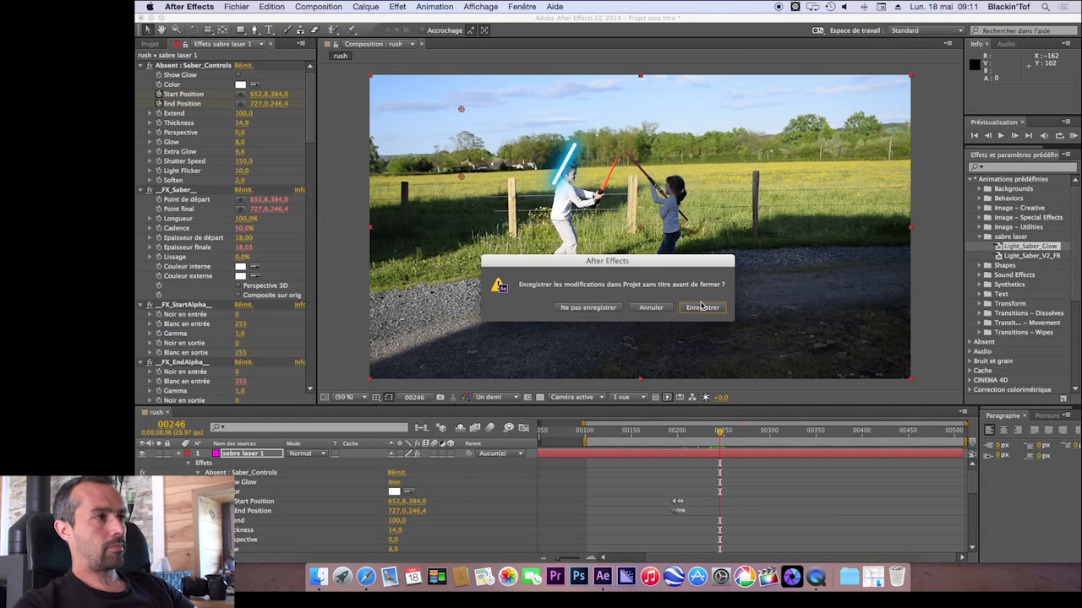
{"action": "left_click", "coordinate": [613, 309]}
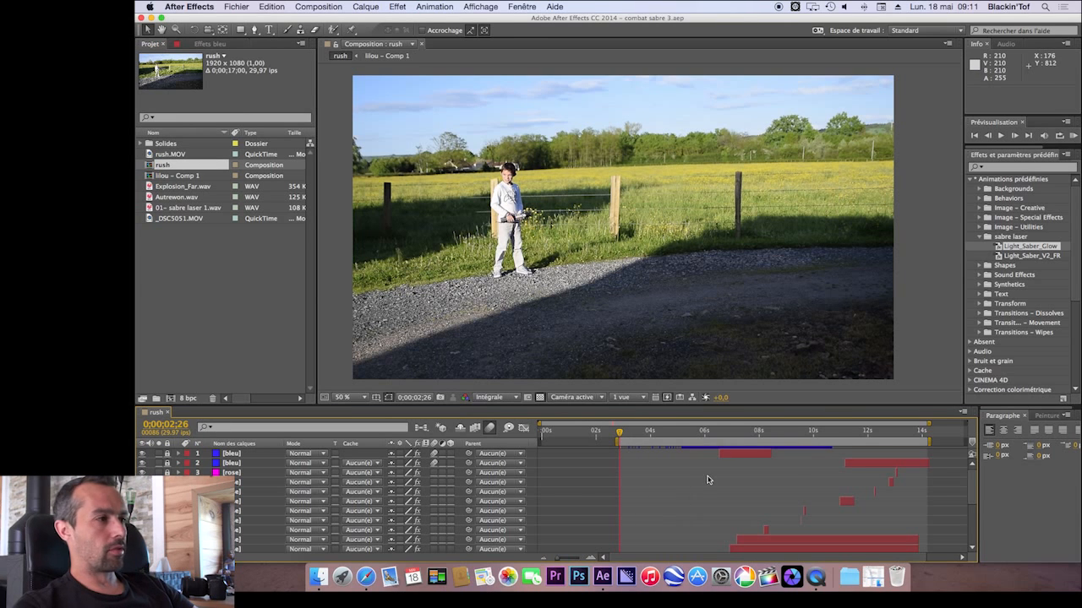
Examine the finished fight's saber, video and sound layers while scrubbing to 0;00;07;25, 0;00;08;04 and 0;00;08;07
{"action": "left_click_drag", "start_coordinate": [619, 437], "coordinate": [757, 435]}
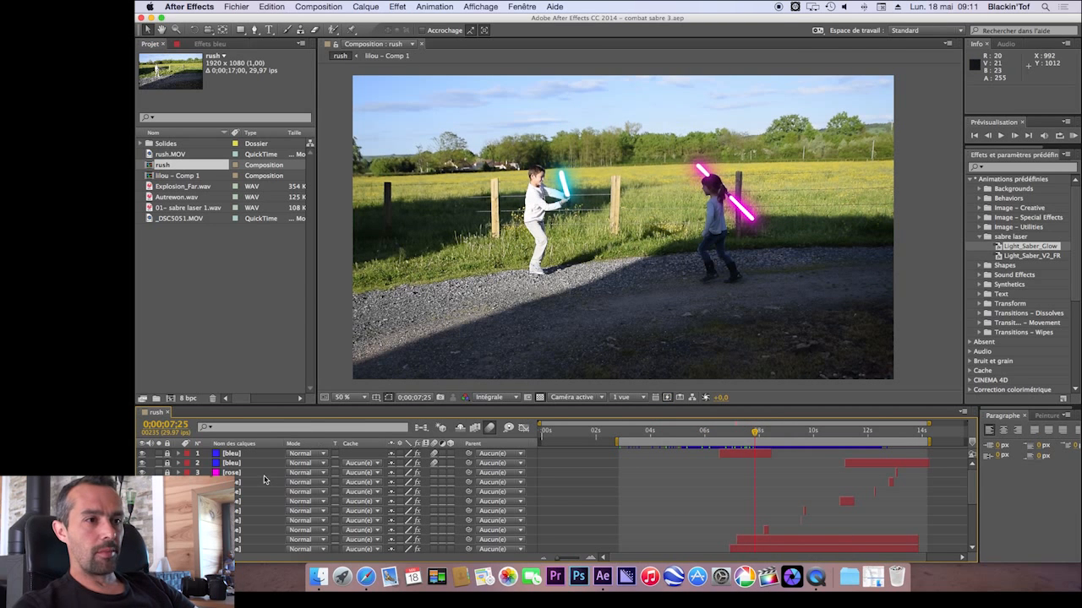
{"action": "scroll", "coordinate": [534, 480], "scroll_direction": "down", "scroll_amount": 5}
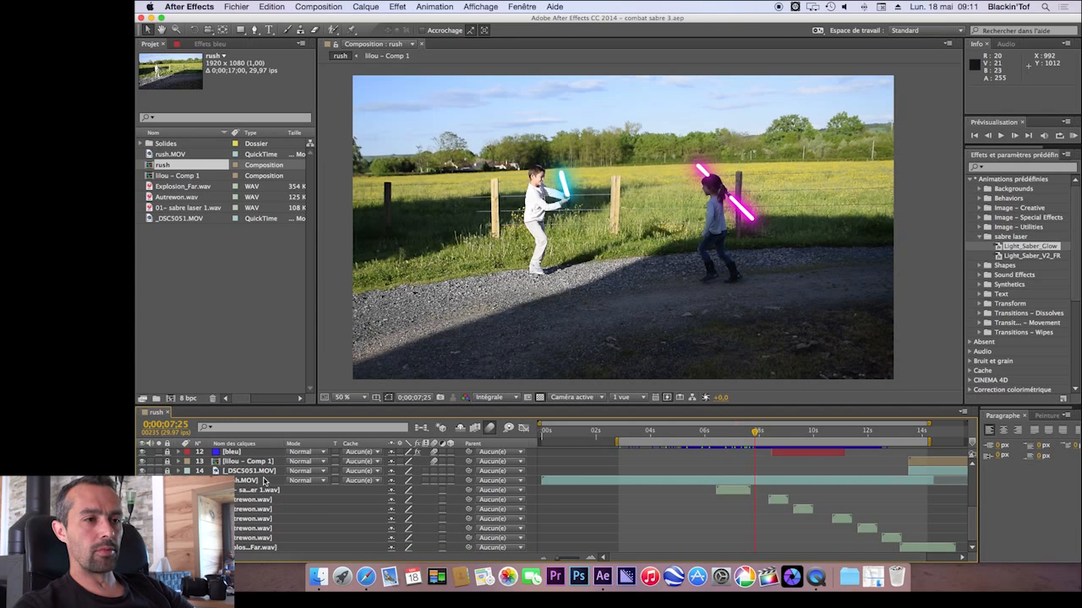
{"action": "scroll", "coordinate": [304, 487], "scroll_direction": "up", "scroll_amount": 1}
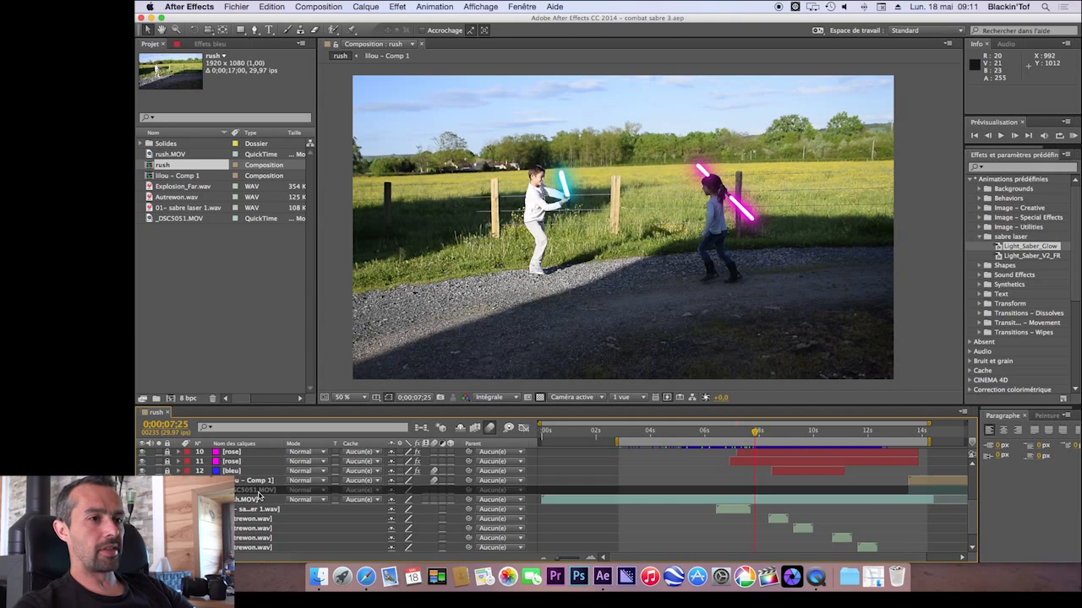
{"action": "scroll", "coordinate": [289, 500], "scroll_direction": "up", "scroll_amount": 1}
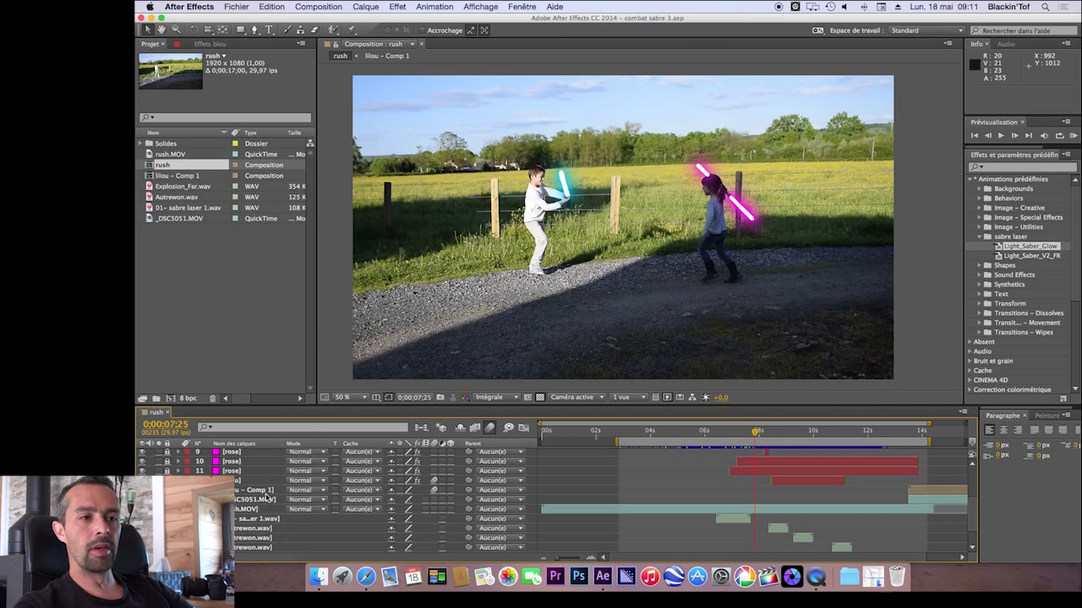
{"action": "scroll", "coordinate": [269, 498], "scroll_direction": "up", "scroll_amount": 5}
{"action": "mouse_move", "coordinate": [756, 433]}
{"action": "left_mouse_down"}
{"action": "mouse_move", "coordinate": [847, 433]}
{"action": "mouse_move", "coordinate": [718, 436]}
{"action": "mouse_move", "coordinate": [761, 434]}
{"action": "left_mouse_up"}
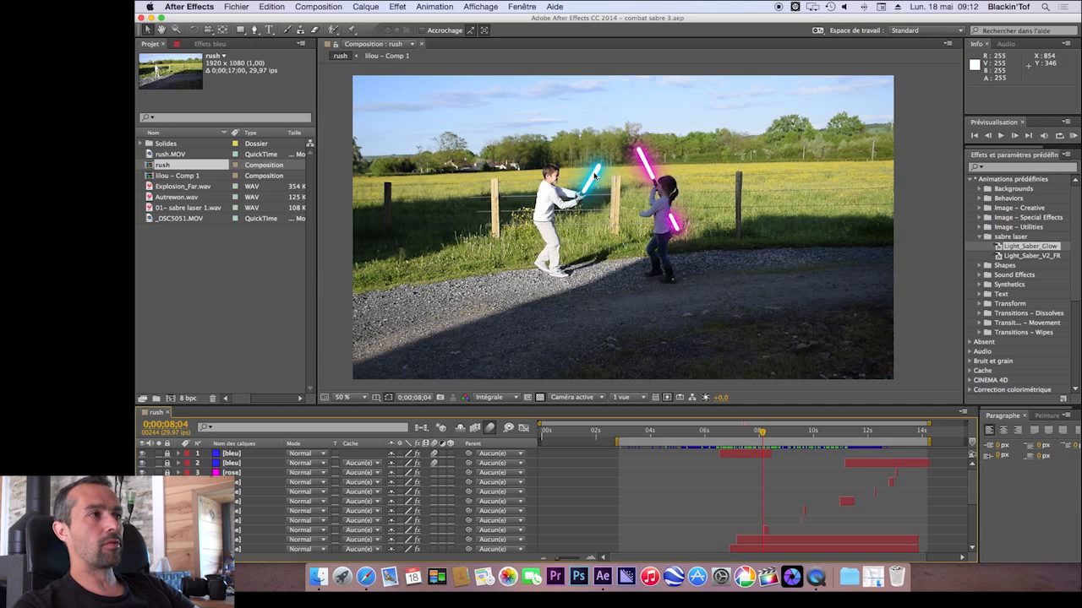
{"action": "left_click_drag", "start_coordinate": [762, 435], "coordinate": [765, 434]}
{"action": "scroll", "coordinate": [696, 465], "scroll_direction": "down", "scroll_amount": 5}
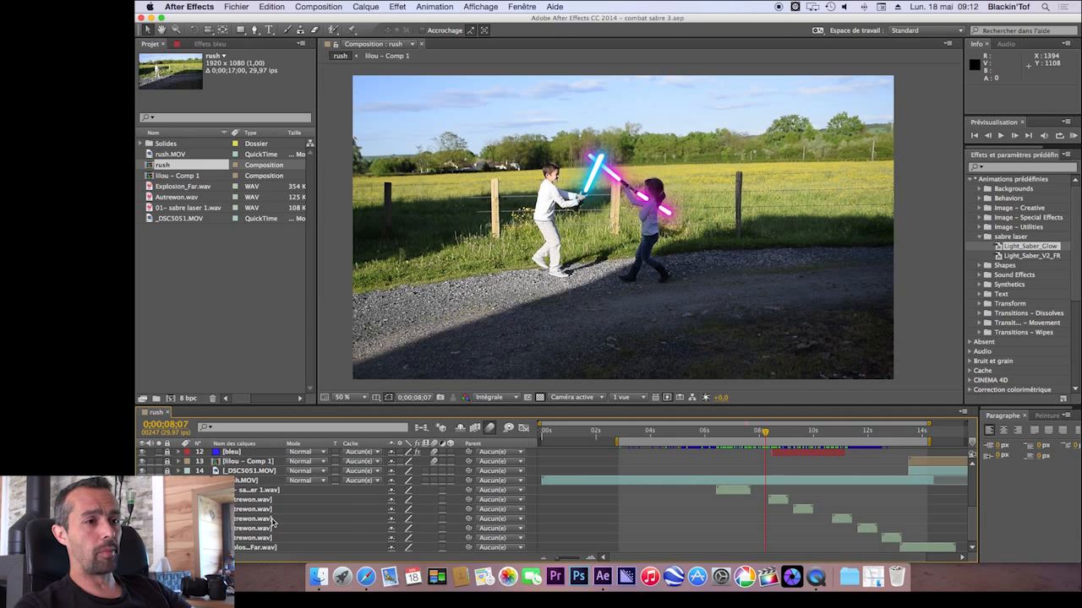
Examine the ending frames around 0;00;13;15 and 0;00;13;03, and the crossed sabers at 0;00;11;16
{"action": "left_click_drag", "start_coordinate": [765, 434], "coordinate": [907, 435]}
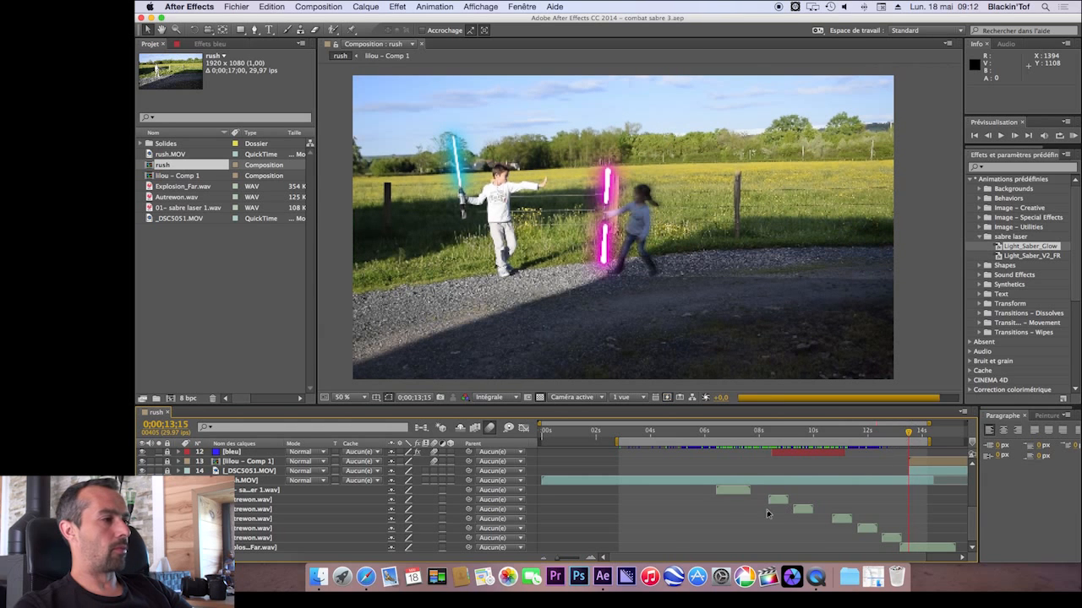
{"action": "scroll", "coordinate": [685, 560], "scroll_direction": "right", "scroll_amount": 2}
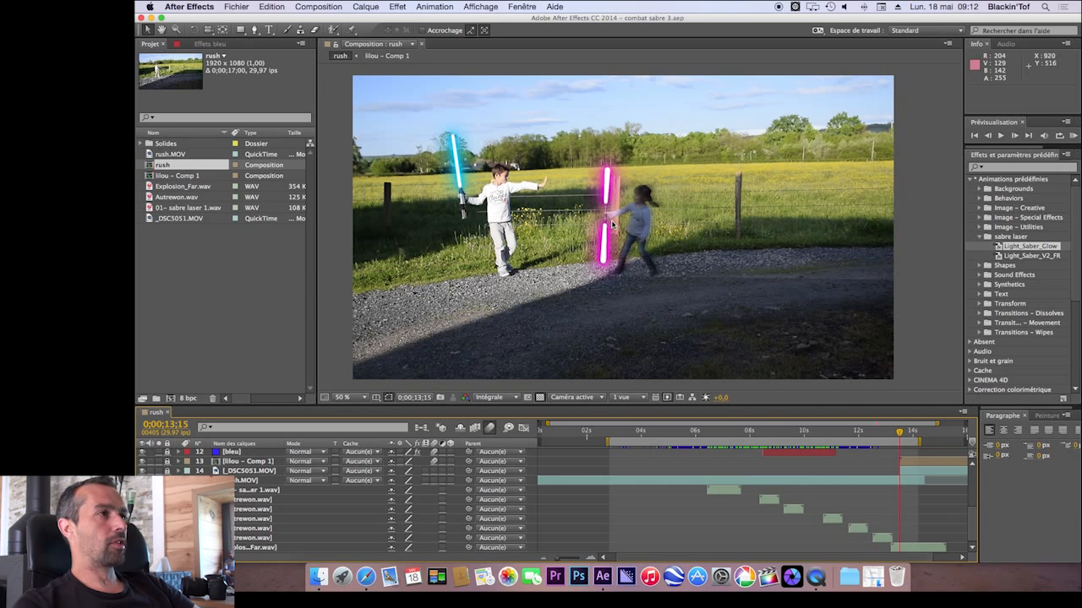
{"action": "left_click", "coordinate": [900, 434]}
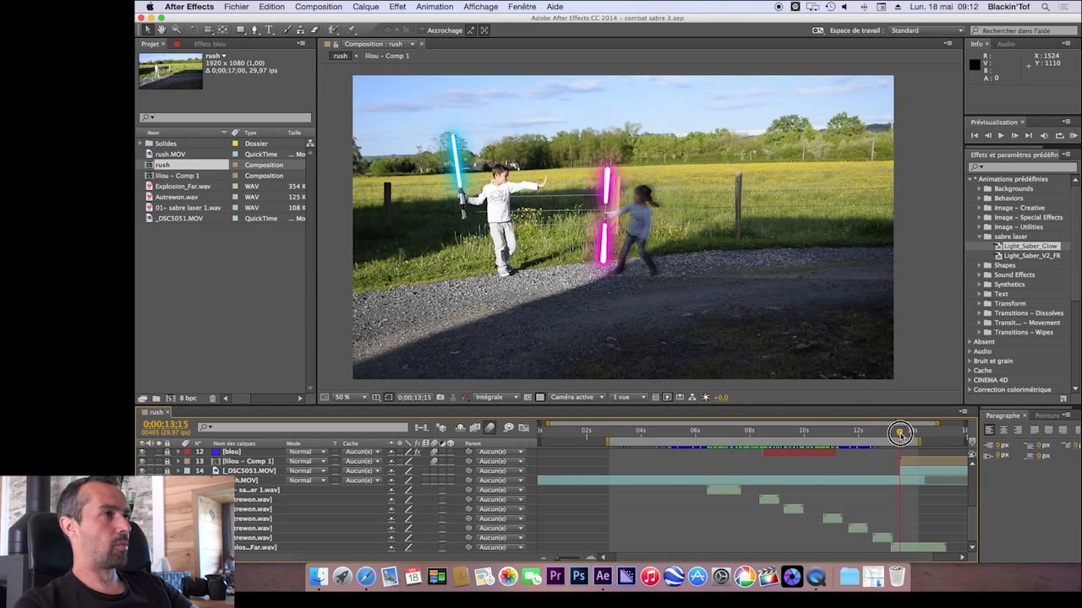
{"action": "left_click_drag", "start_coordinate": [900, 434], "coordinate": [902, 433]}
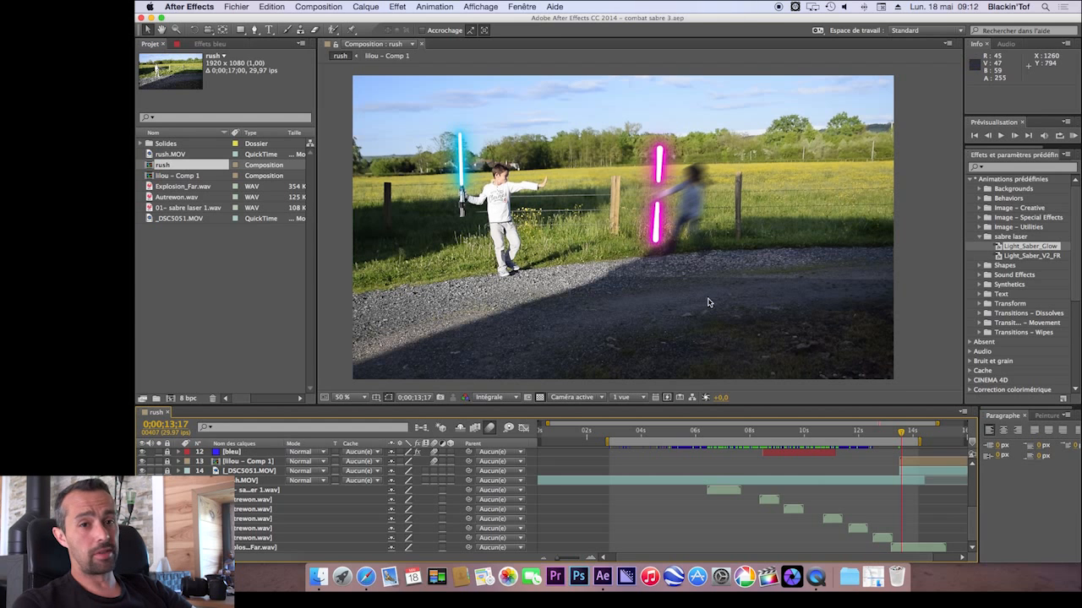
{"action": "mouse_move", "coordinate": [902, 433]}
{"action": "left_mouse_down"}
{"action": "mouse_move", "coordinate": [918, 432]}
{"action": "mouse_move", "coordinate": [887, 432]}
{"action": "left_mouse_up"}
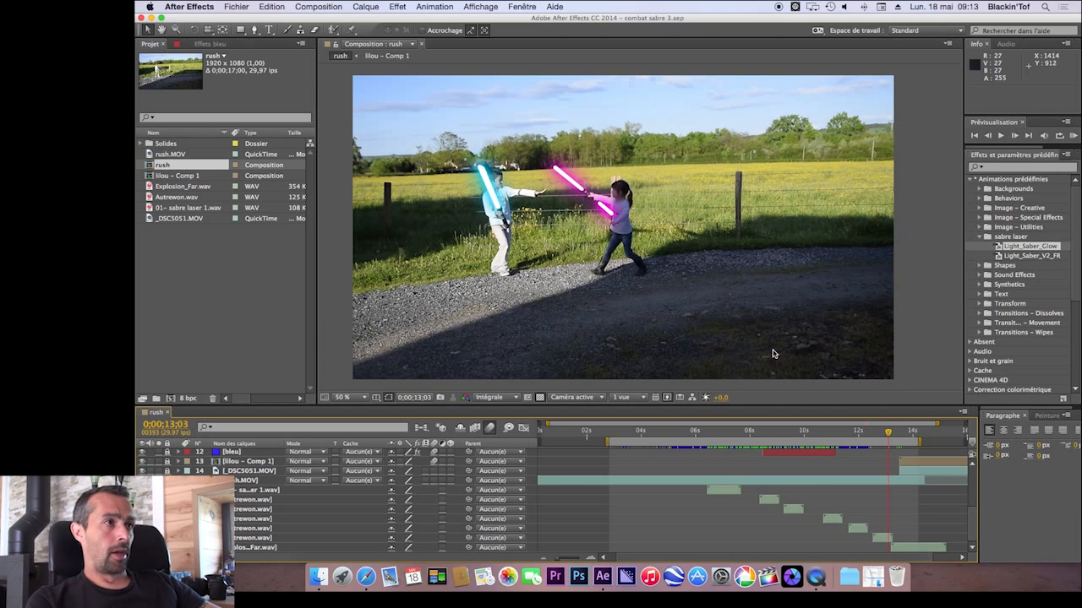
{"action": "left_click", "coordinate": [887, 434]}
{"action": "mouse_move", "coordinate": [860, 437]}
{"action": "left_mouse_down"}
{"action": "mouse_move", "coordinate": [713, 445]}
{"action": "mouse_move", "coordinate": [855, 445]}
{"action": "mouse_move", "coordinate": [845, 445]}
{"action": "left_mouse_up"}
{"action": "scroll", "coordinate": [846, 447], "scroll_direction": "up", "scroll_amount": 2}
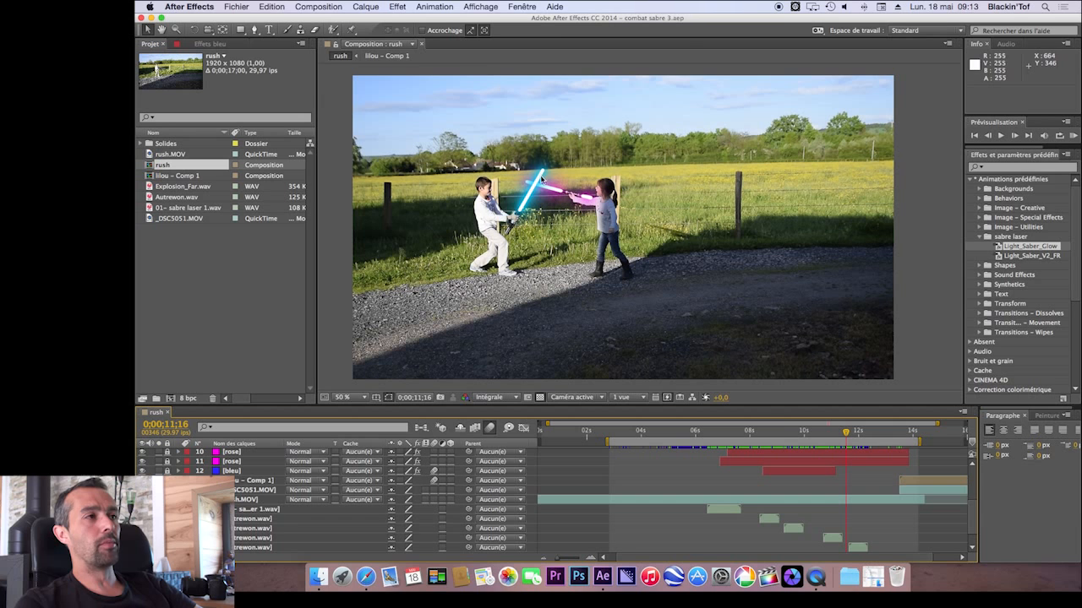
{"action": "mouse_move", "coordinate": [846, 433]}
{"action": "left_mouse_down"}
{"action": "mouse_move", "coordinate": [814, 434]}
{"action": "mouse_move", "coordinate": [845, 432]}
{"action": "left_mouse_up"}
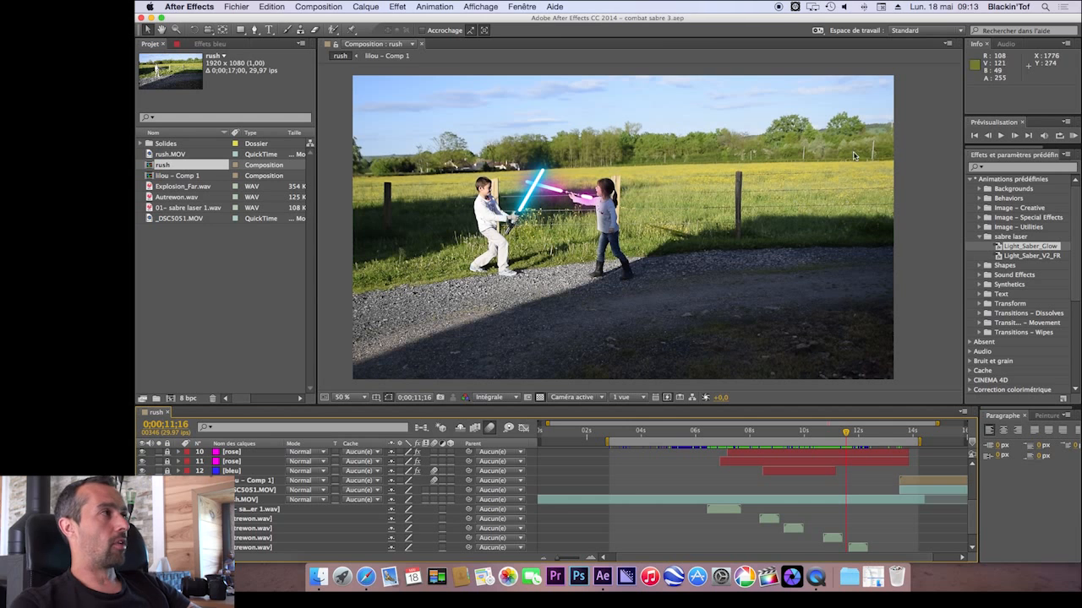
Play a RAM preview of the finished saber fight and raise the system volume
{"action": "left_click", "coordinate": [1073, 137]}
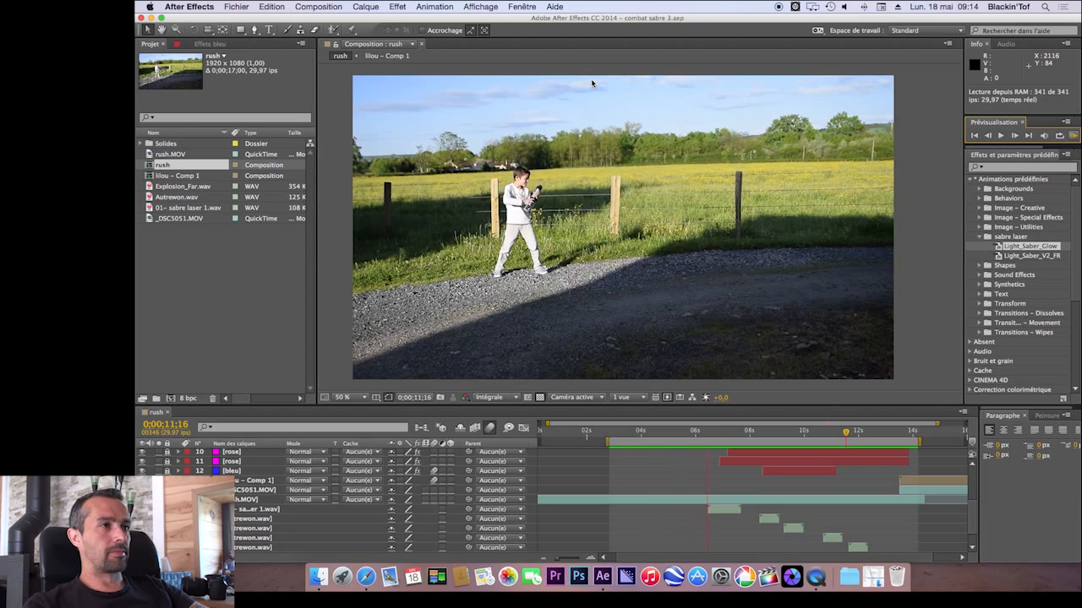
{"action": "key", "text": "XF86AudioRaiseVolume"}
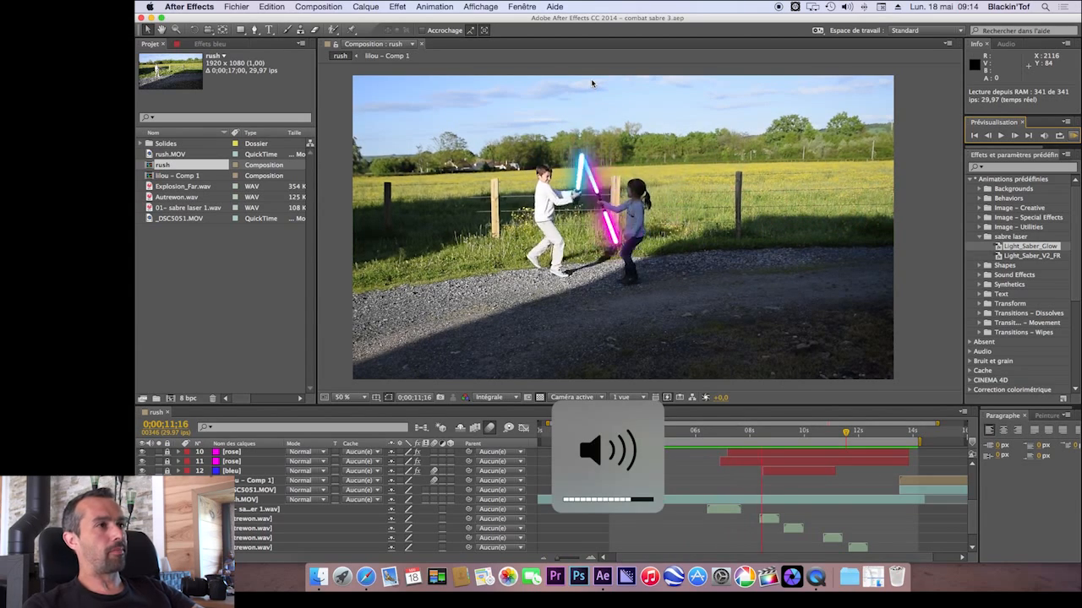